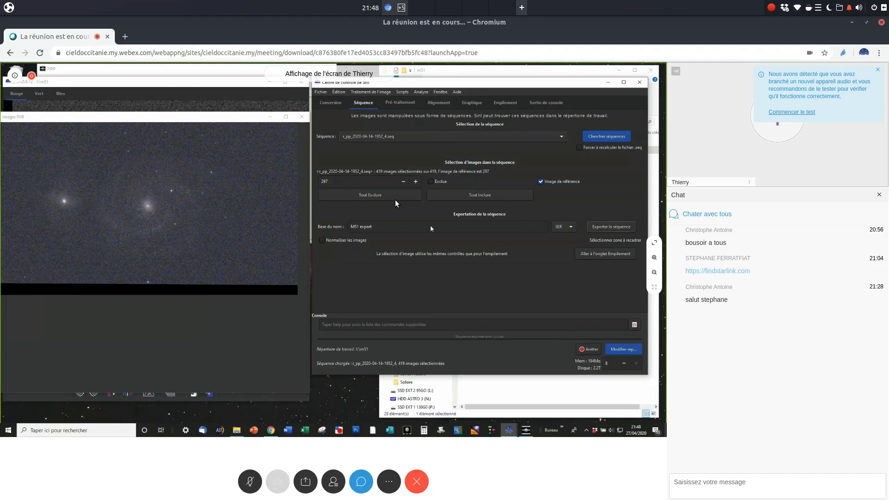
- Show Siril's console output and set the stacked M51 image's display mode to Histogramme
left_click(556, 103)
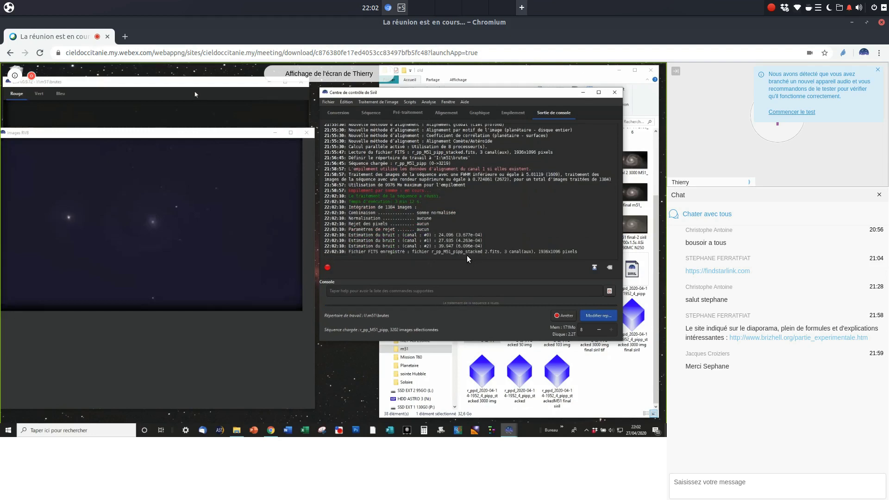
left_click(244, 395)
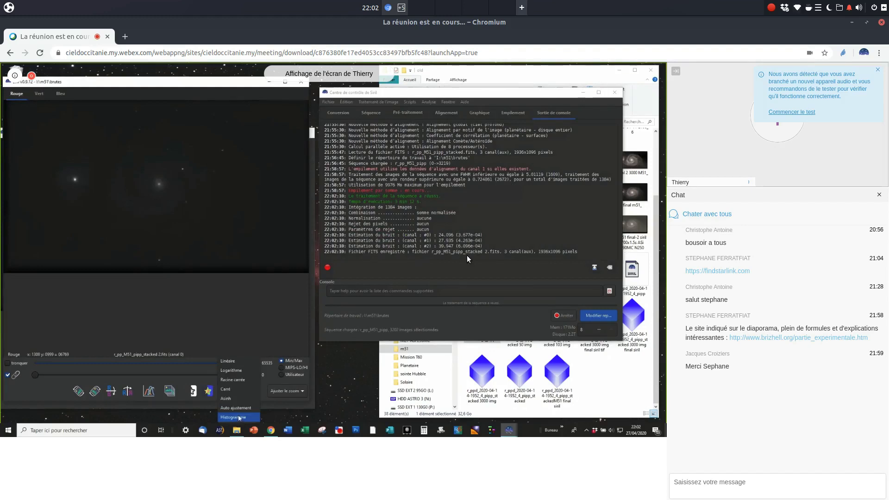
left_click(234, 417)
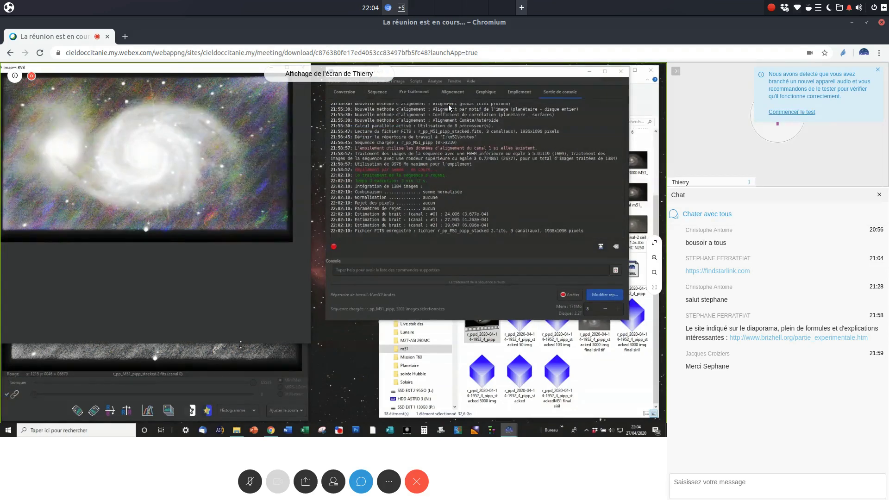
- Open the photometric colour calibration for the stacked M51 image and move its dialog clear of the image previews
left_click_drag(241, 344, 241, 179)
left_click(391, 81)
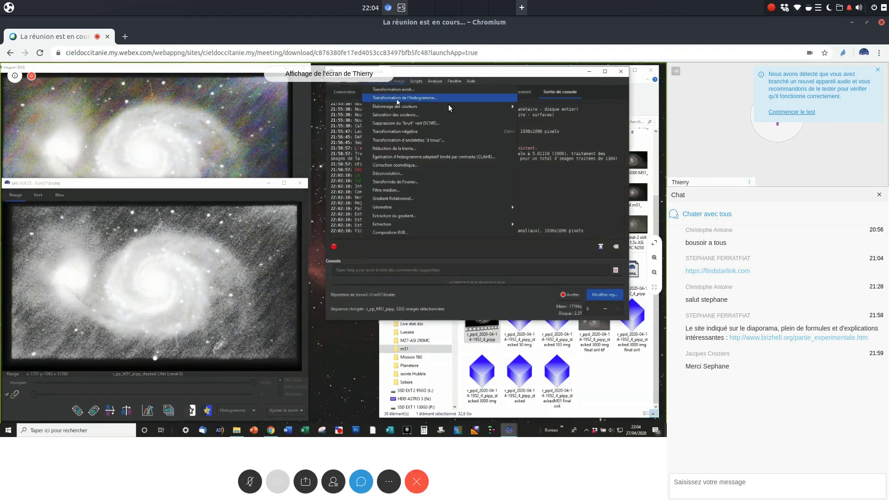
mouse_move(491, 107)
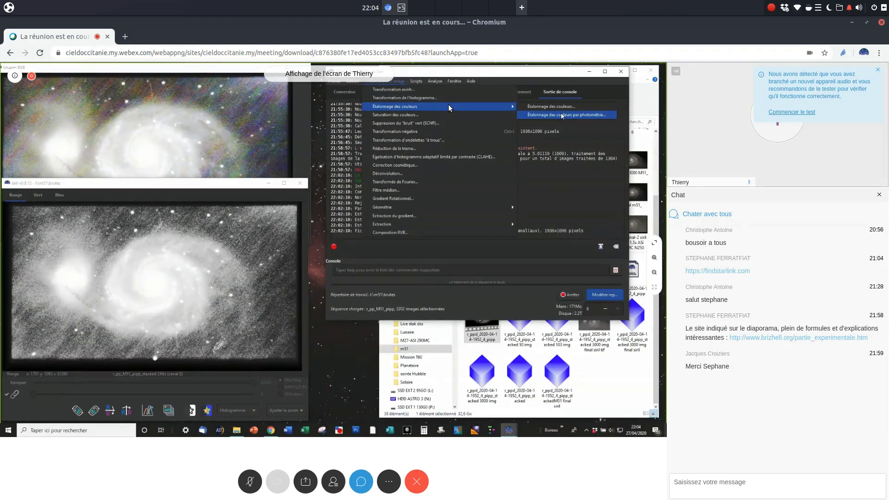
left_click(561, 115)
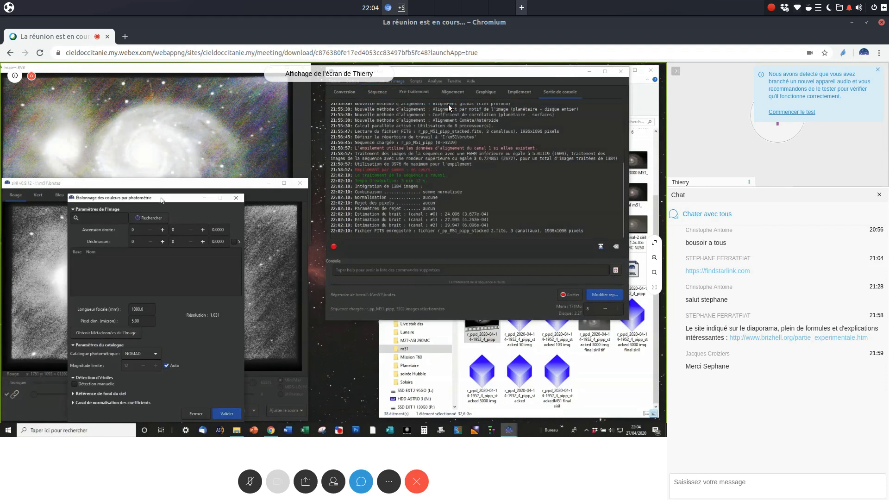
left_click_drag(161, 198, 433, 101)
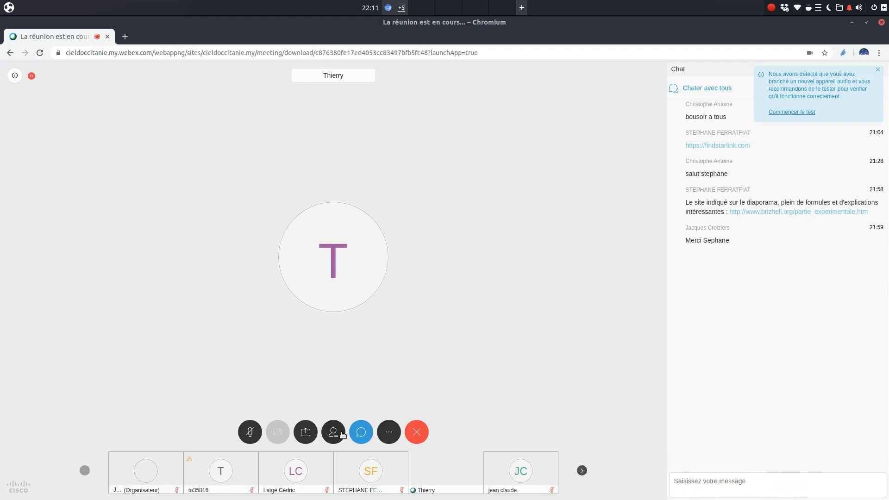
- Try to share the entire screen in the Webex meeting
left_click(310, 436)
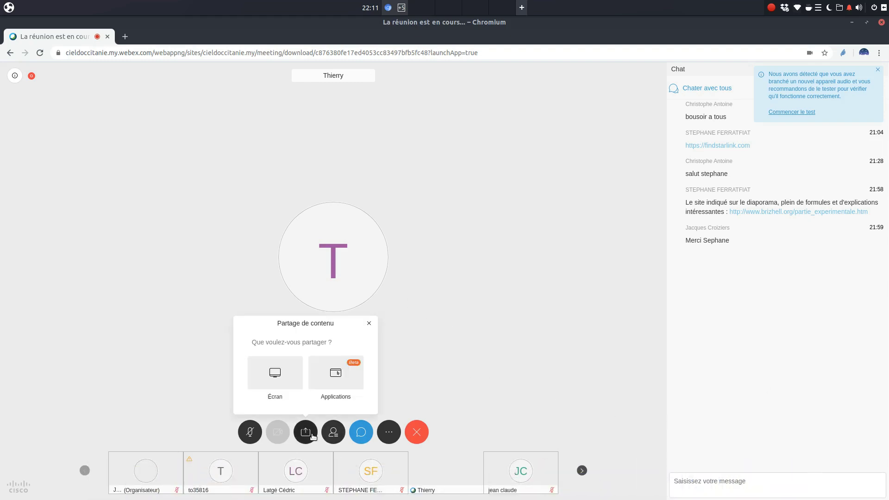
left_click(285, 373)
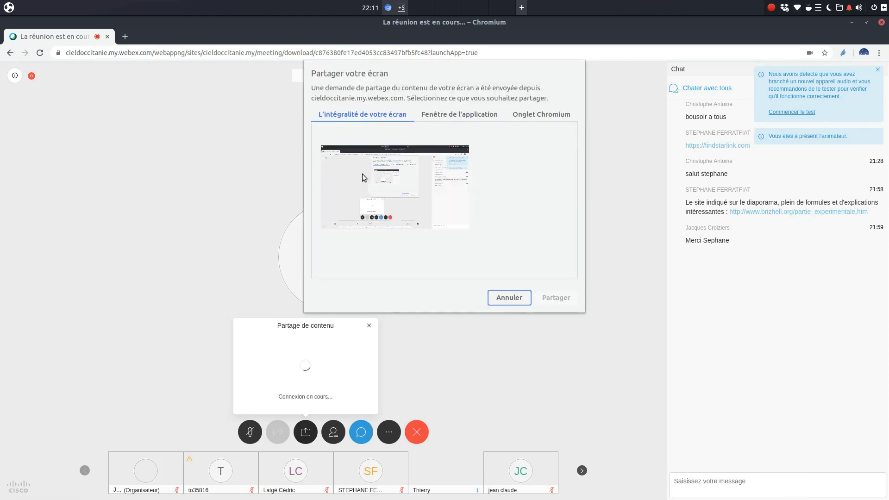
left_click(362, 174)
left_click(555, 298)
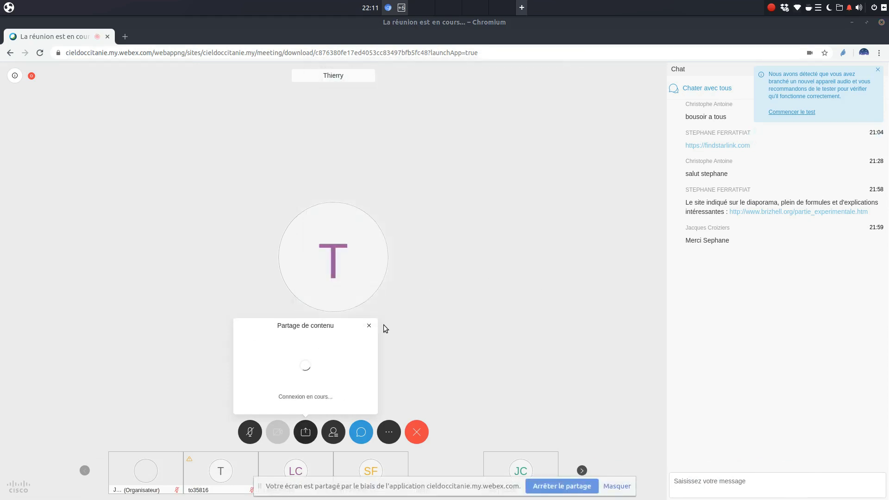
left_click(684, 482)
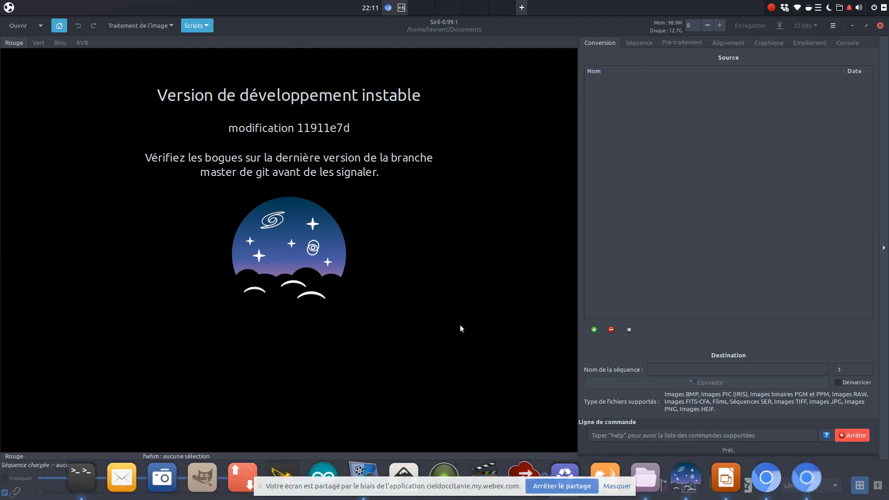
left_click(554, 486)
- Switch to the Webex meeting in Chromium and share only the Siril-0.99.1 application window
mouse_move(387, 472)
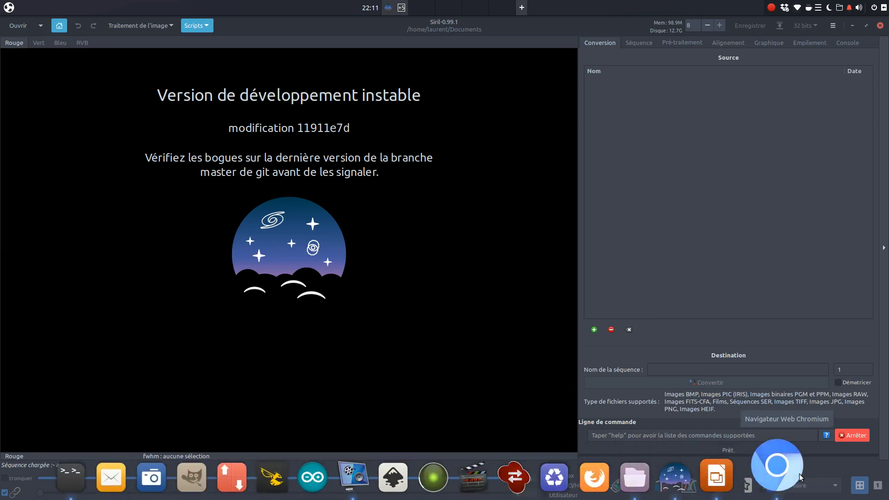
left_click(797, 474)
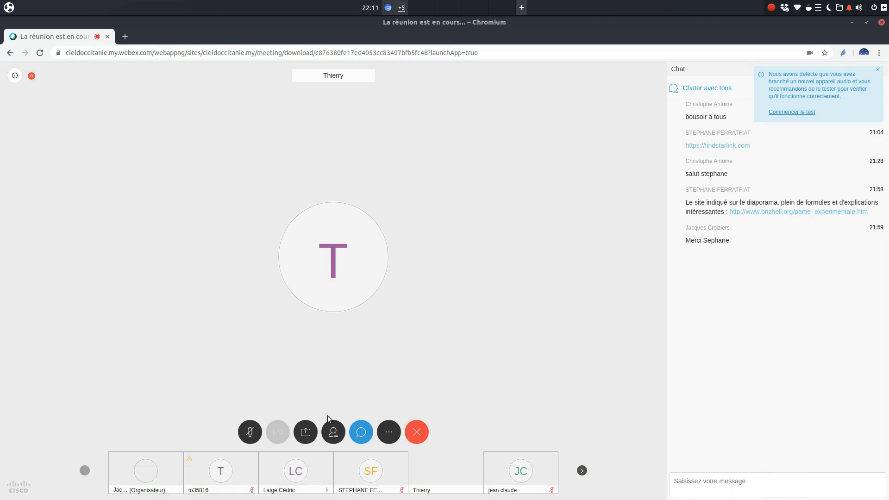
left_click(303, 432)
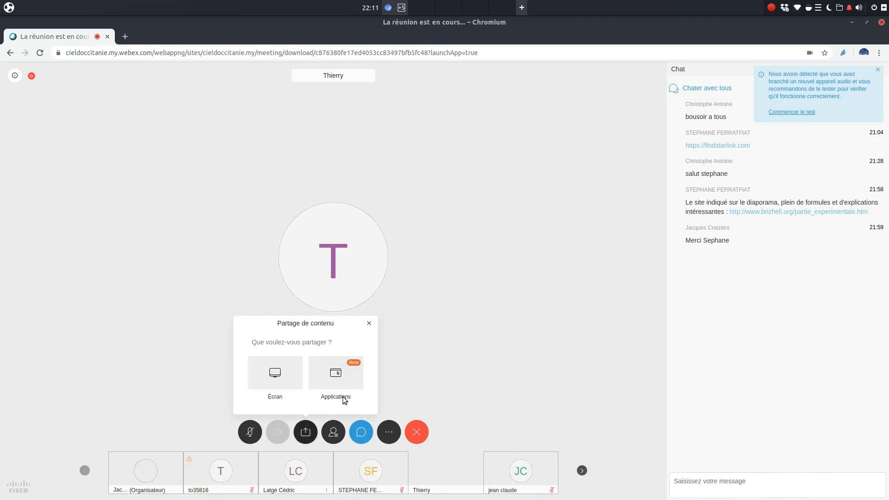
left_click(284, 370)
left_click(438, 113)
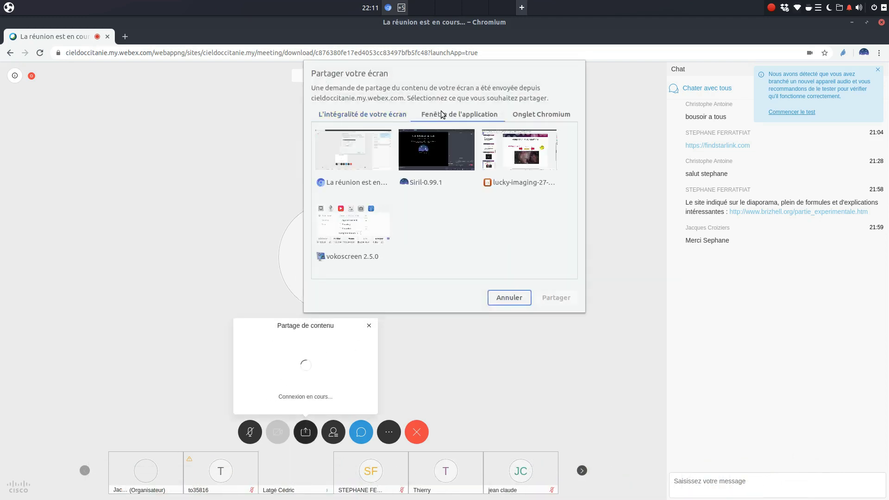
left_click(424, 146)
left_click(550, 296)
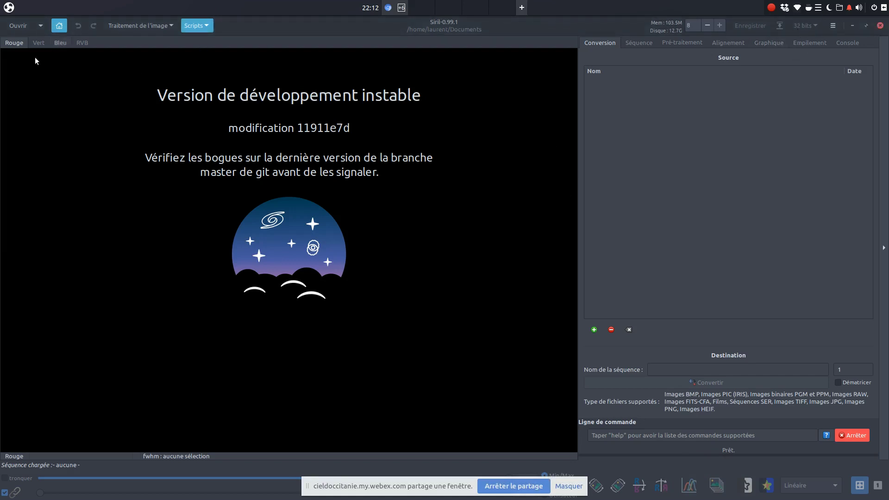
- Open the image ha.fit from the Documents folder and convert it to 32 bits
left_click(22, 25)
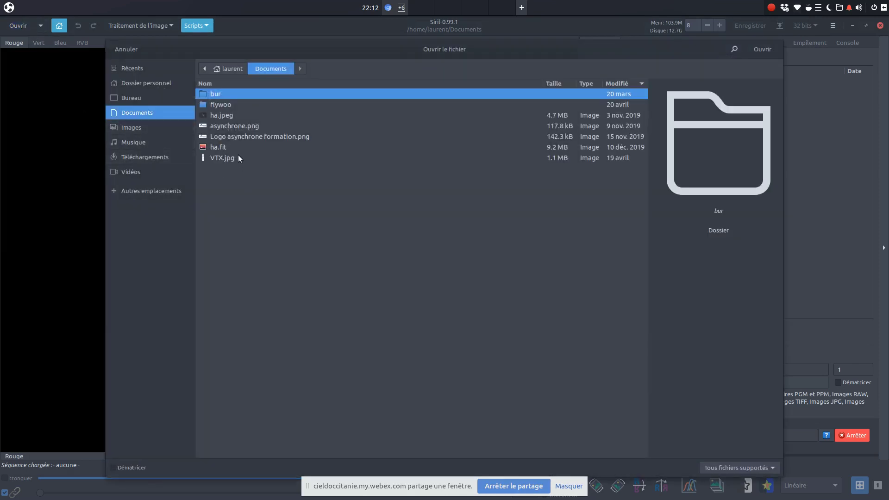
left_click(220, 147)
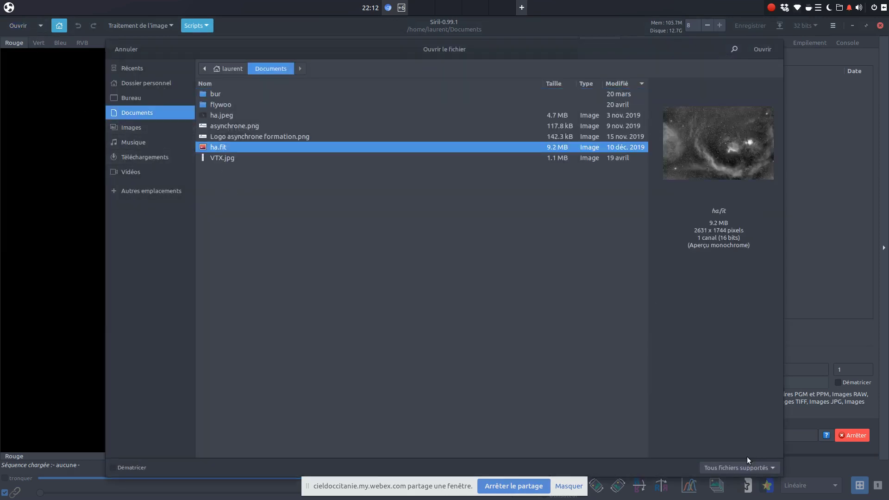
left_click(762, 49)
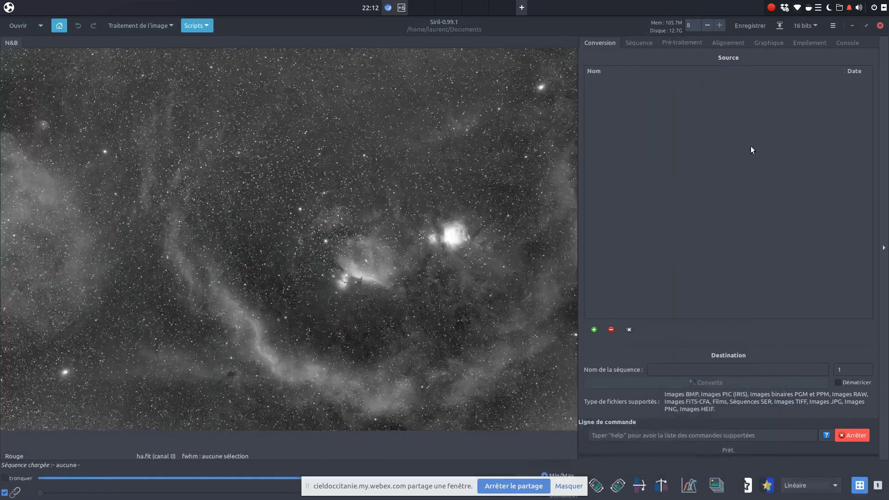
left_click(816, 26)
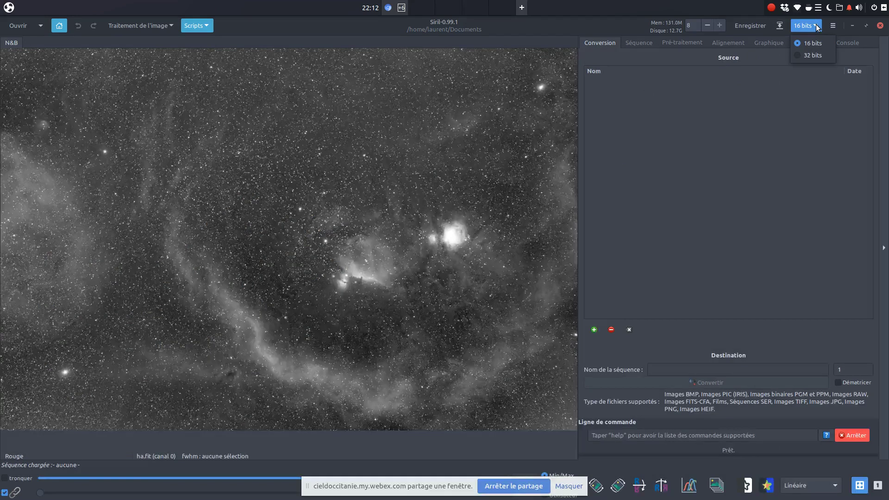
left_click(793, 56)
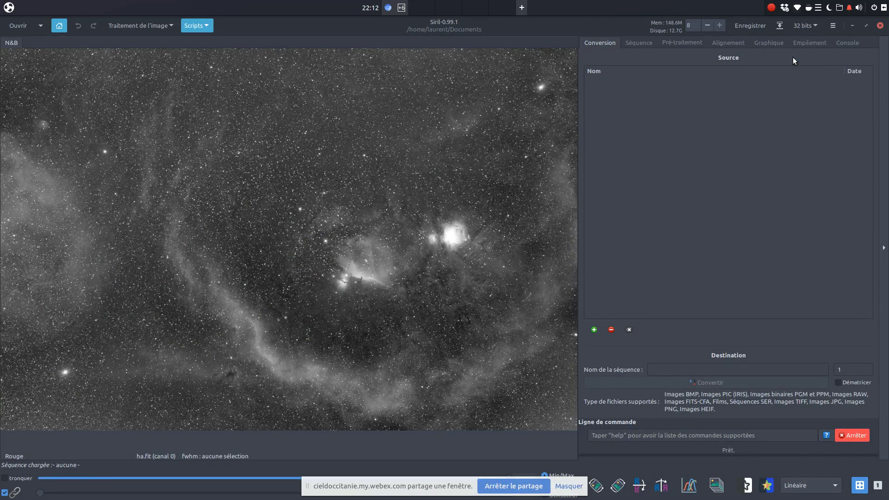
left_click(806, 26)
left_click(809, 45)
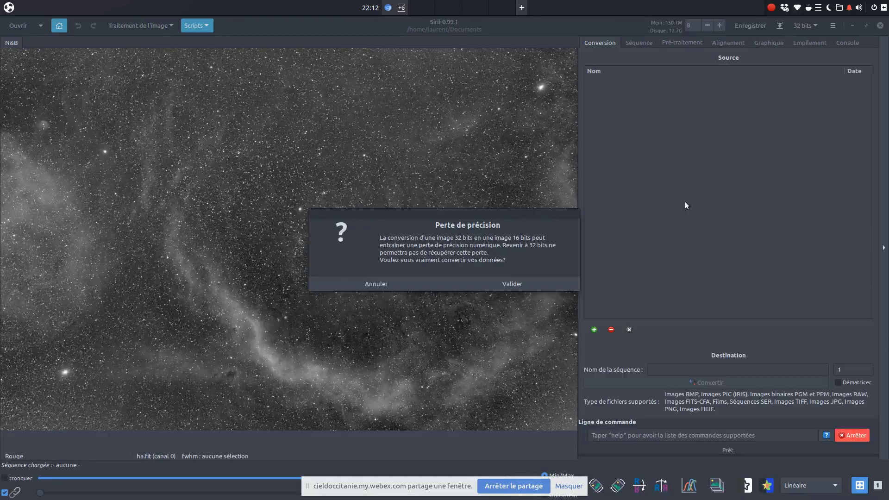
left_click(375, 286)
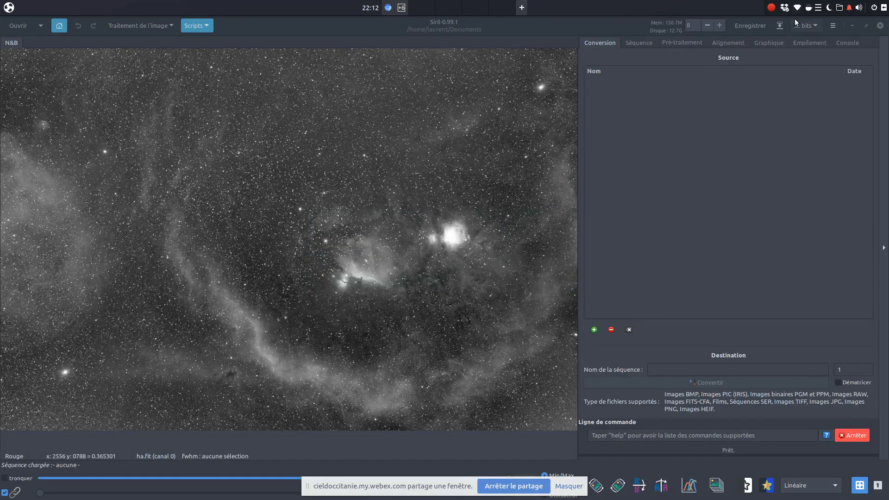
left_click(817, 24)
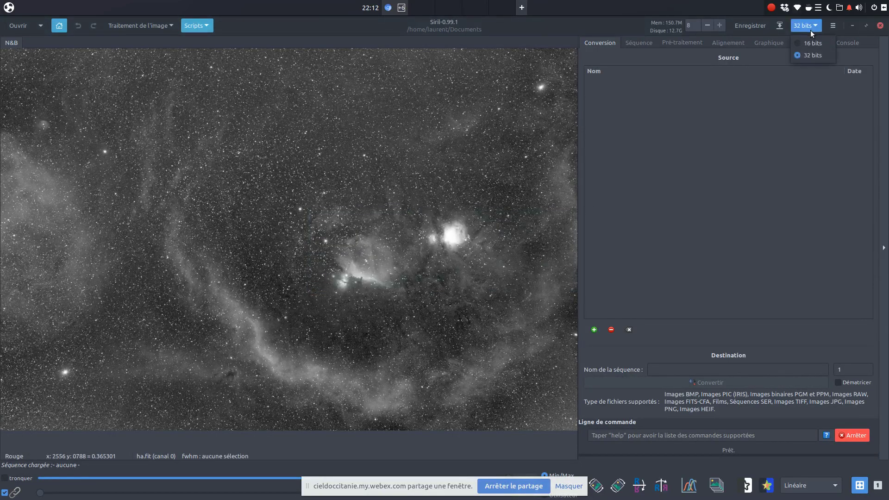
left_click(808, 54)
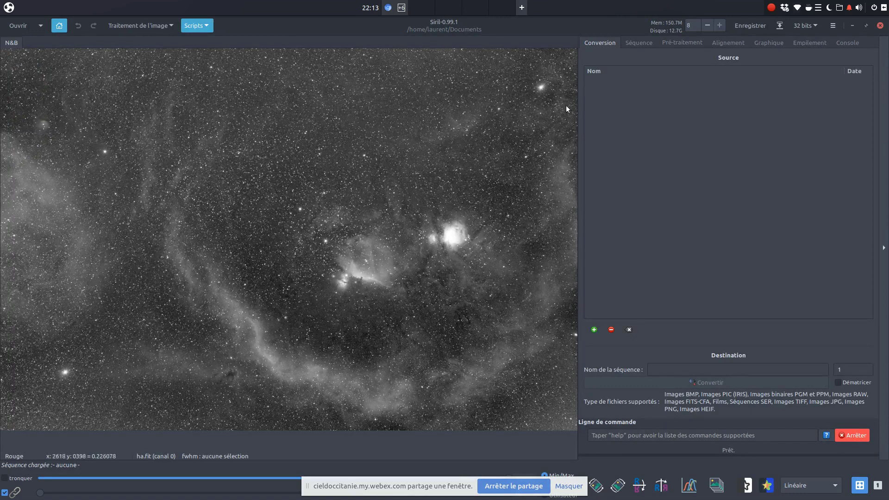
- Apply contrast-limited adaptive histogram equalization (CLAHE) to the image with a grid tile size of 8 and a saturation limit of 2.00
left_click(169, 26)
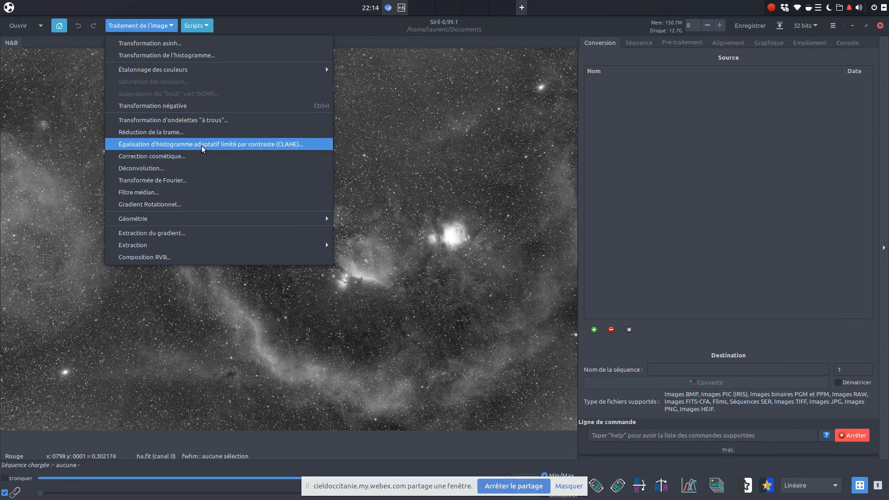
left_click(201, 145)
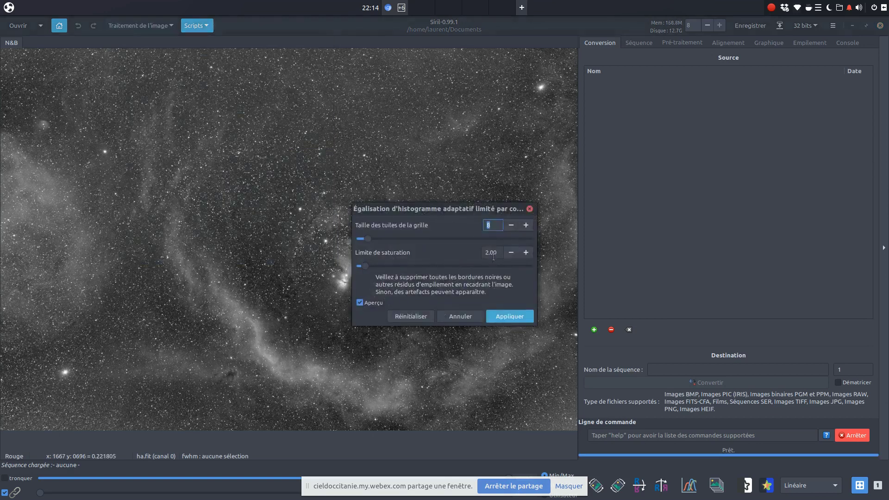
left_click(510, 316)
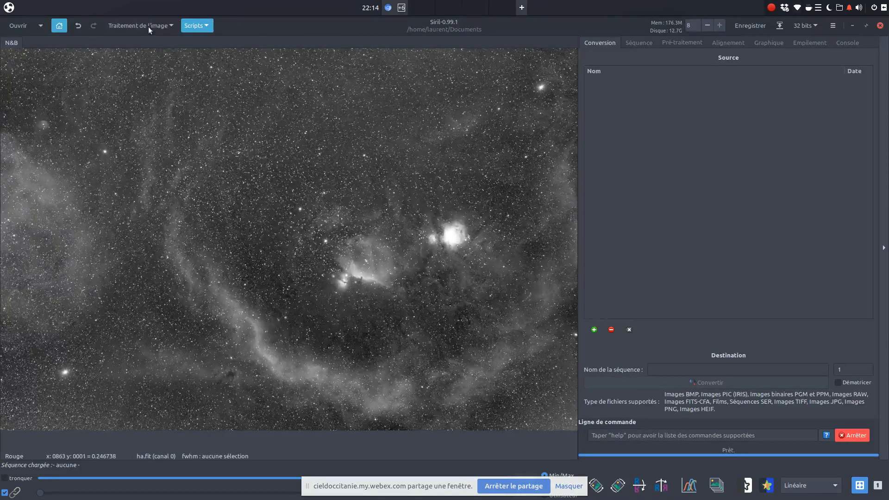
- Apply a centred direct Fourier transform to the image, using the file names module and phase, and close the dialog
left_click(167, 27)
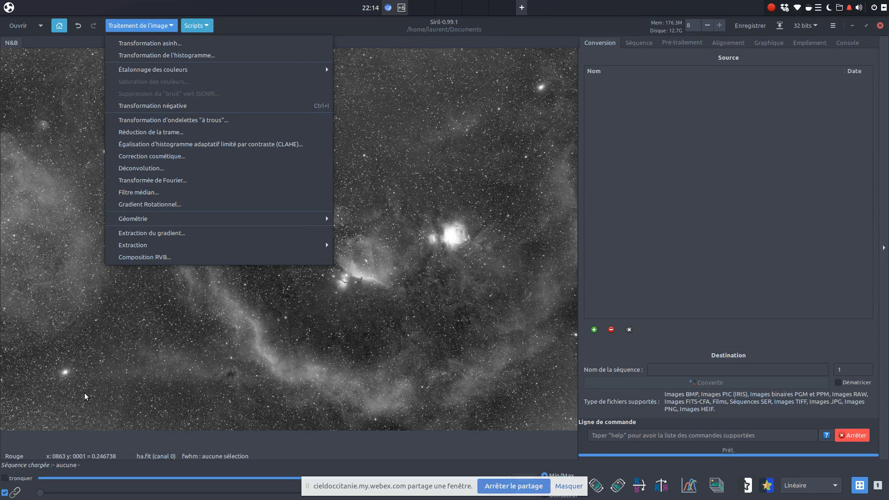
left_click(166, 181)
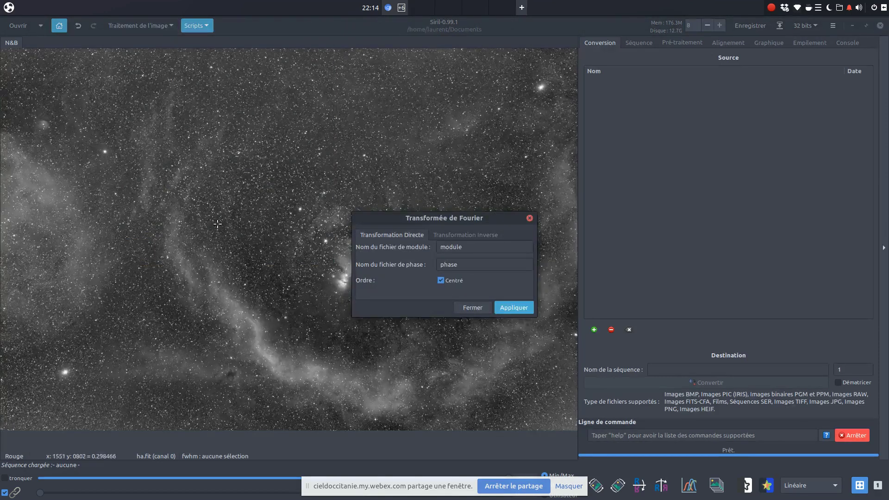
left_click(480, 234)
left_click(399, 236)
left_click(515, 309)
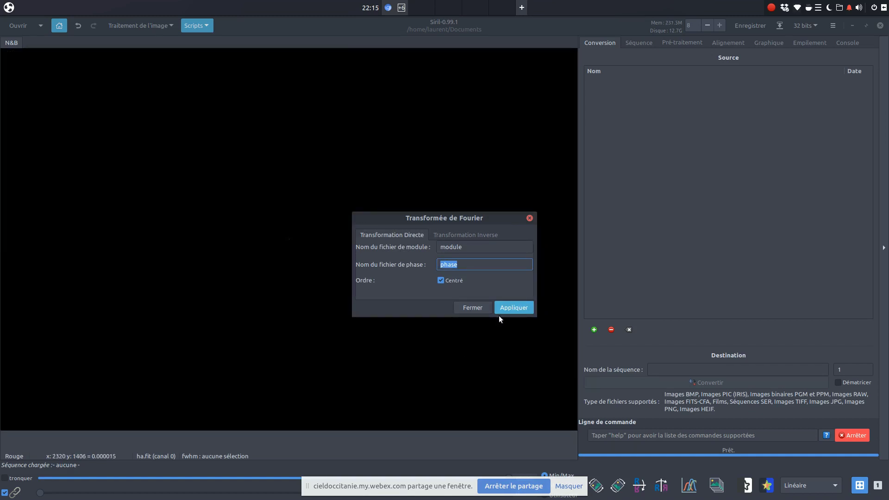
left_click(476, 309)
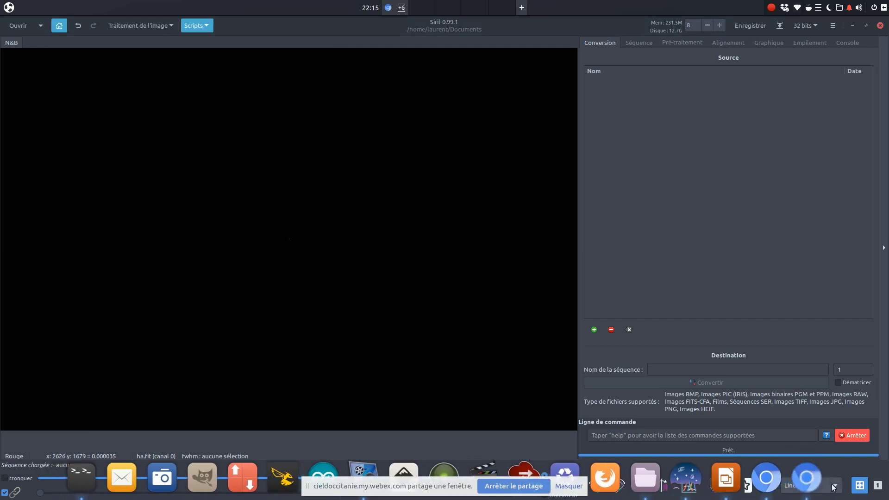
- Show the Fourier spectrum in histogram display mode and outline a rectangular area in its lower-right part
left_click(834, 486)
left_click(820, 490)
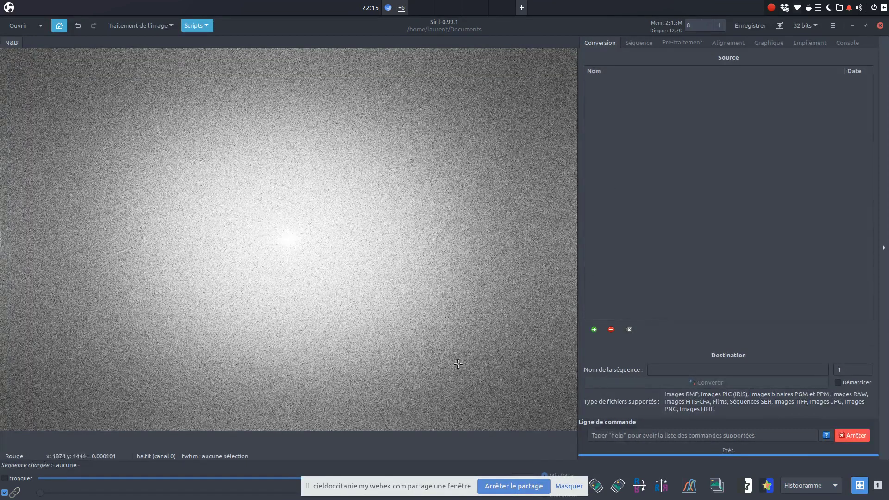
left_click_drag(421, 327, 543, 390)
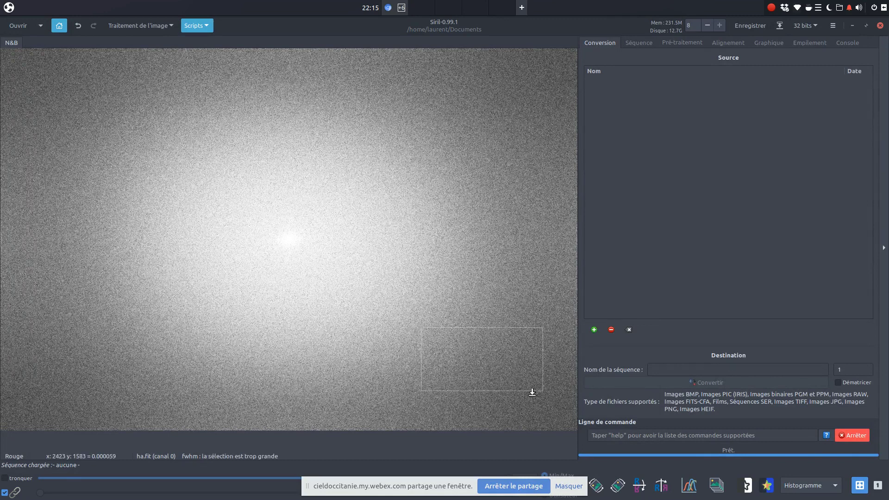
right_click(462, 354)
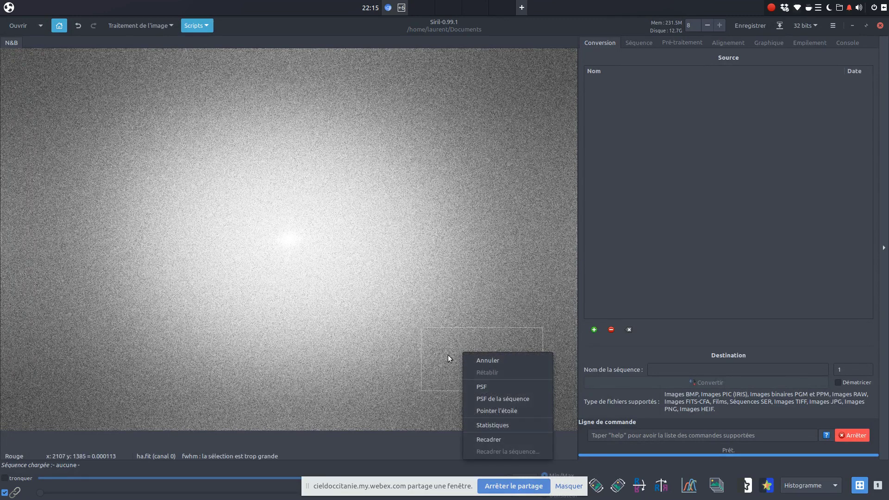
left_click(429, 371)
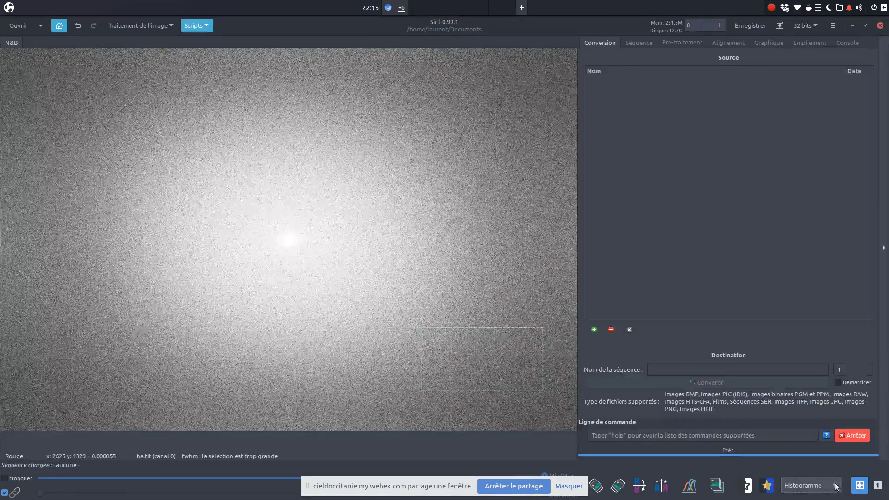
- Apply an inverse Fourier transform with phase.fit as the module and module.fit as the phase, and close the dialog
left_click(169, 27)
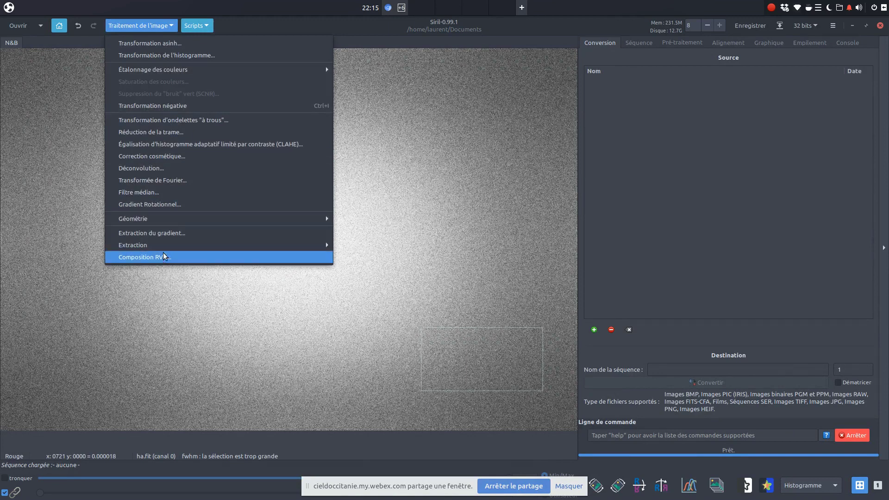
left_click(173, 181)
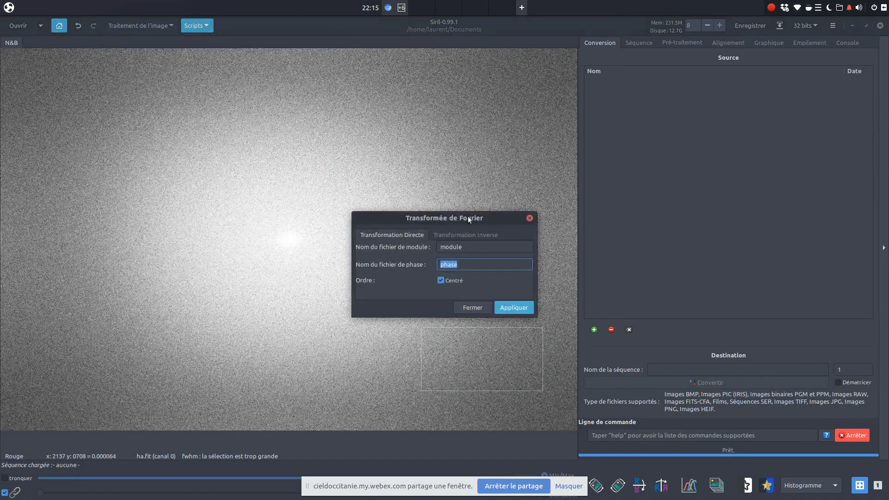
left_click(471, 235)
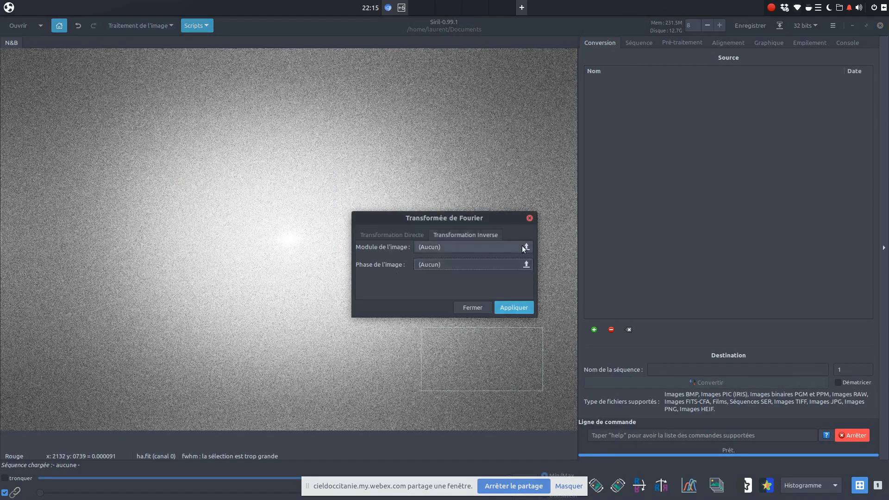
left_click(449, 246)
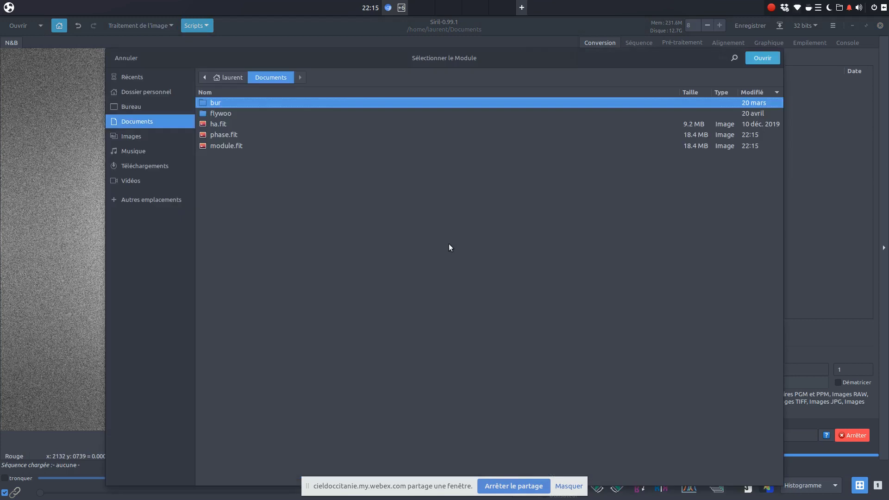
left_click(226, 136)
left_click(773, 57)
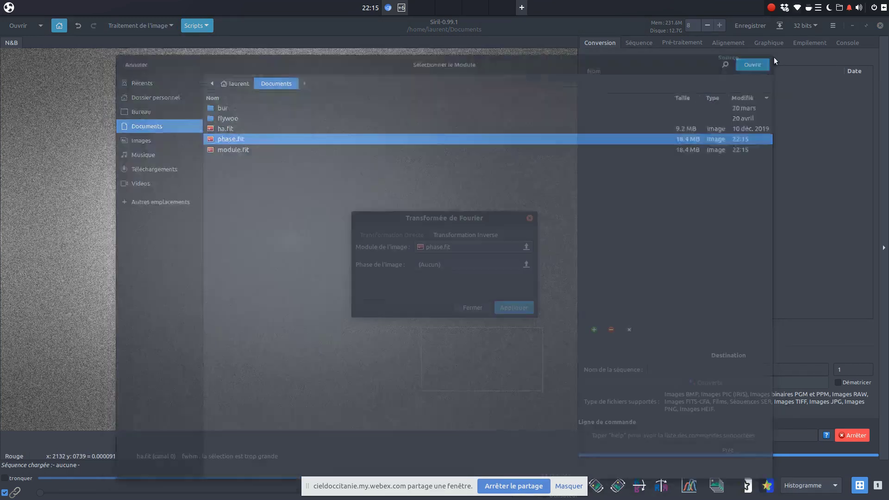
left_click(481, 265)
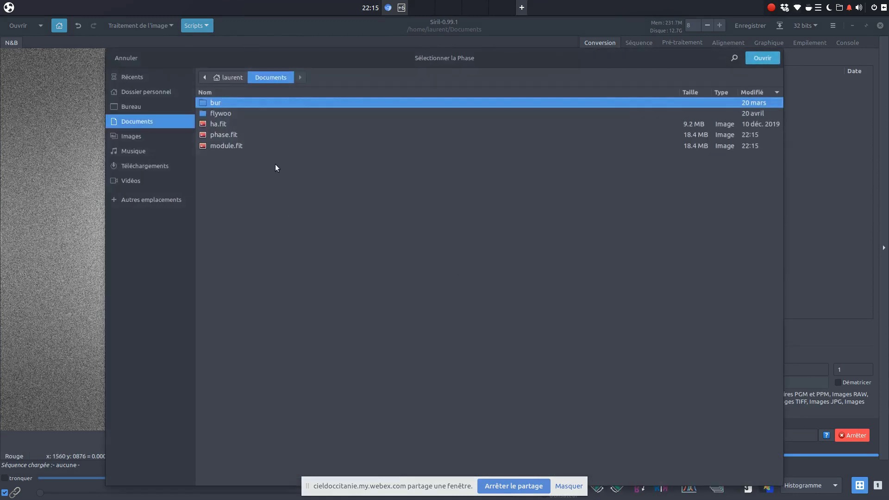
left_click(208, 145)
left_click(765, 59)
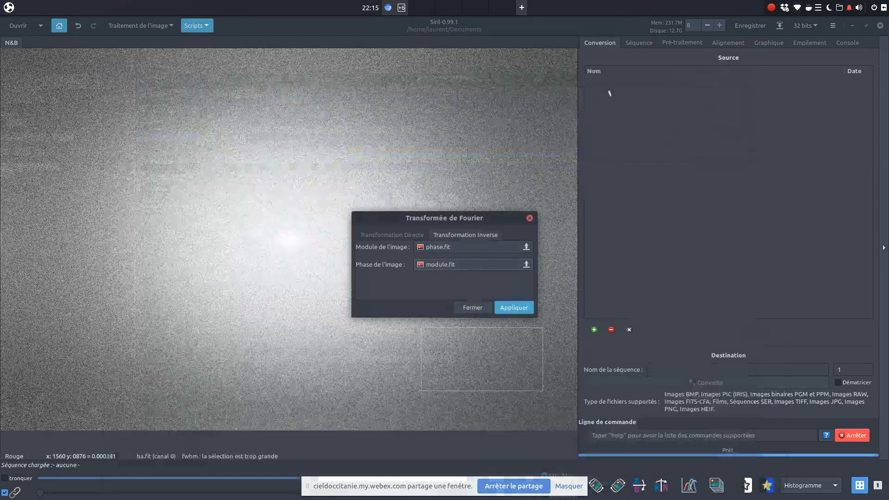
left_click(515, 308)
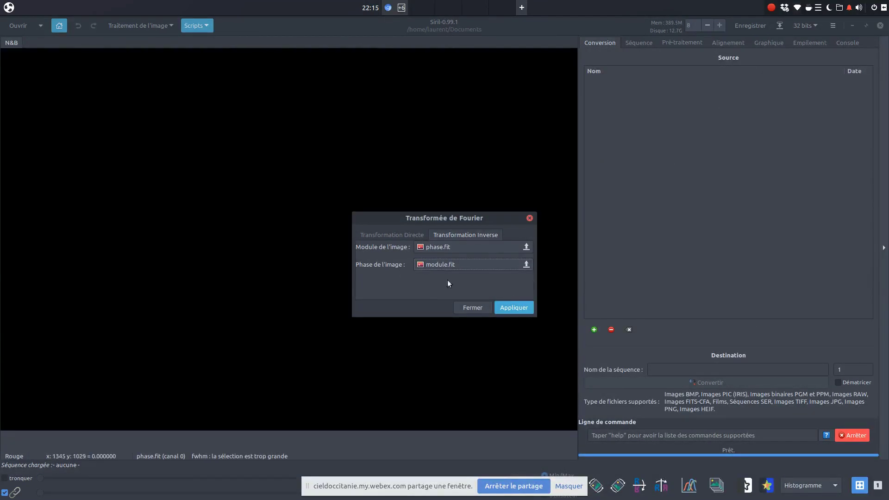
left_click(475, 307)
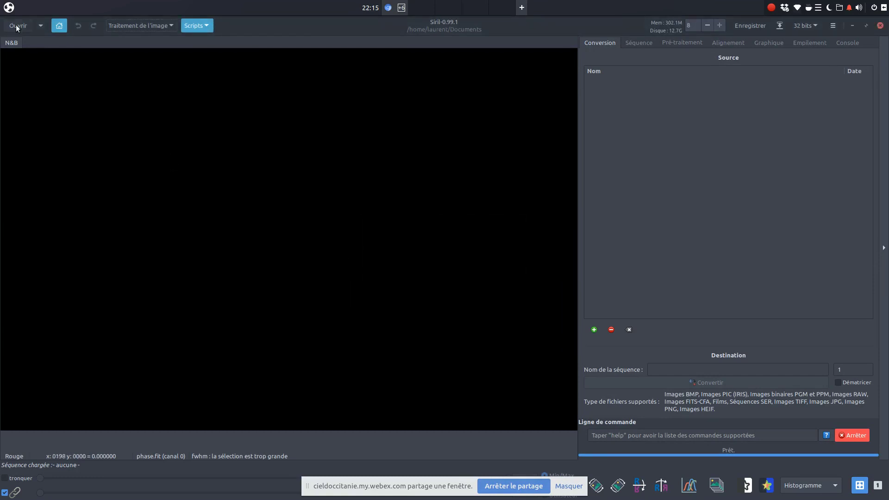
- Reopen ha.fit from the Documents folder and set its display mode to automatic adjustment (Auto ajustement)
left_click(17, 26)
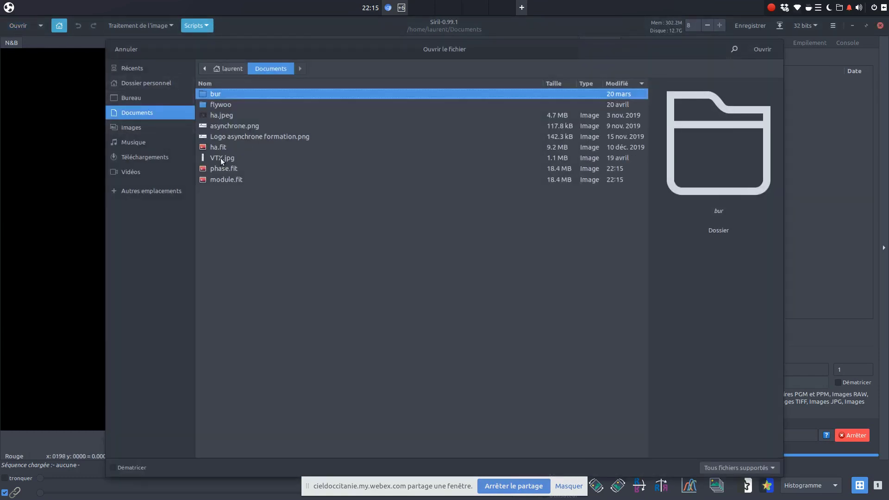
left_click(223, 145)
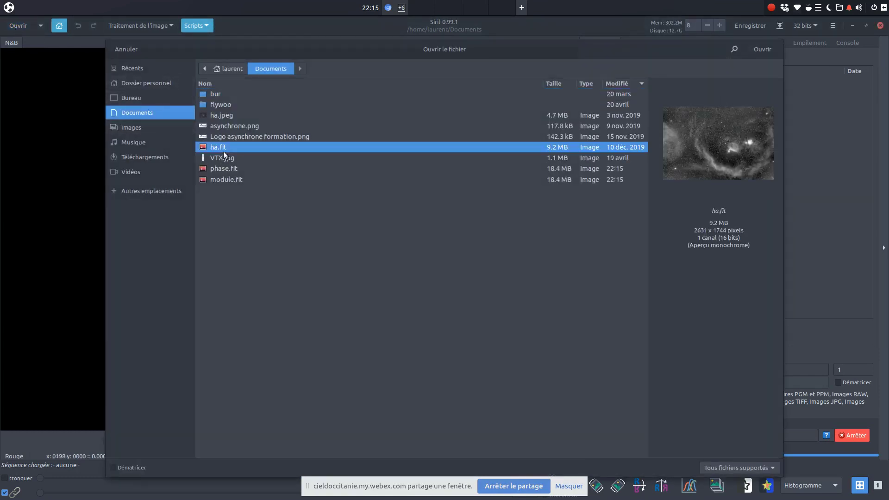
left_click(770, 51)
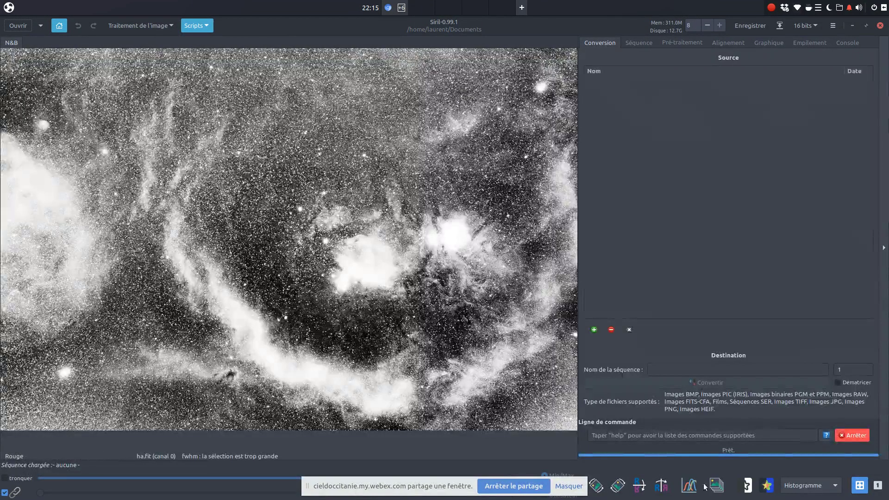
left_click(827, 485)
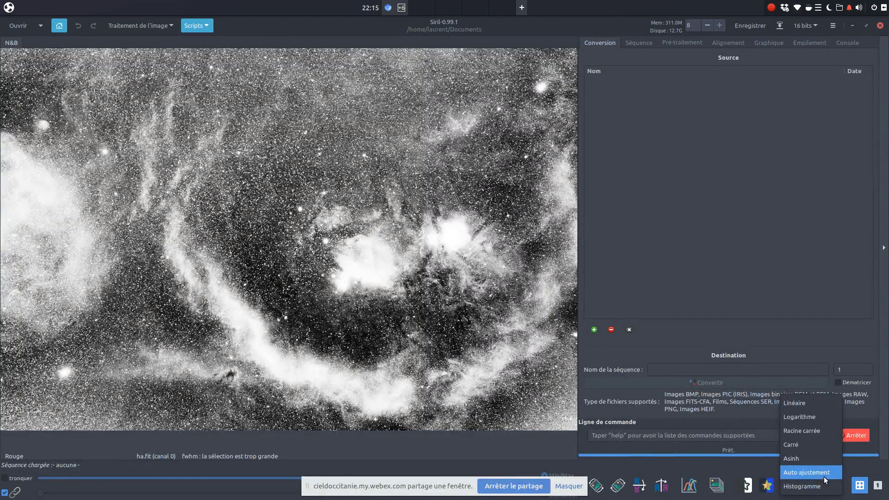
left_click(824, 473)
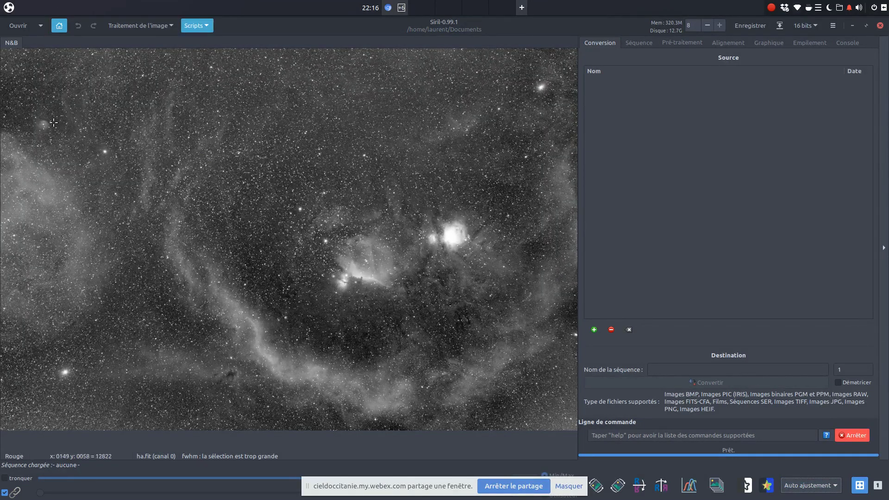
- Review the cosmetic correction settings for cold and hot sigma, and close them without applying the correction
left_click(173, 26)
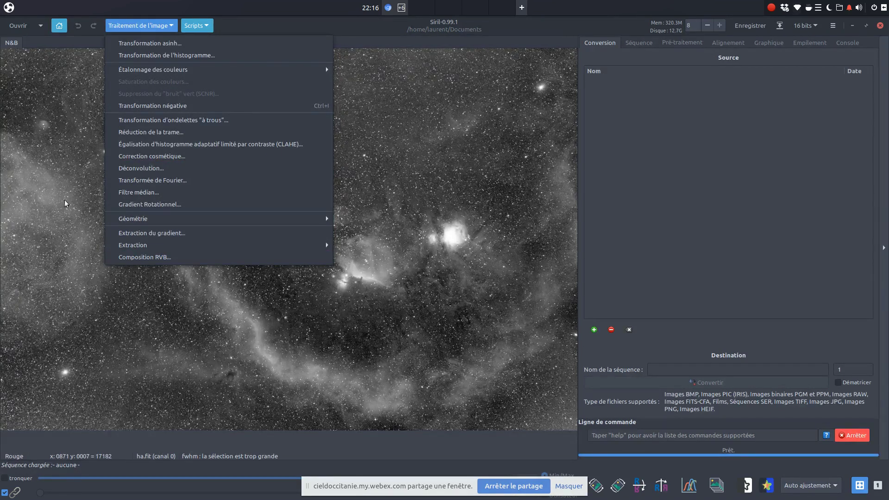
left_click(154, 157)
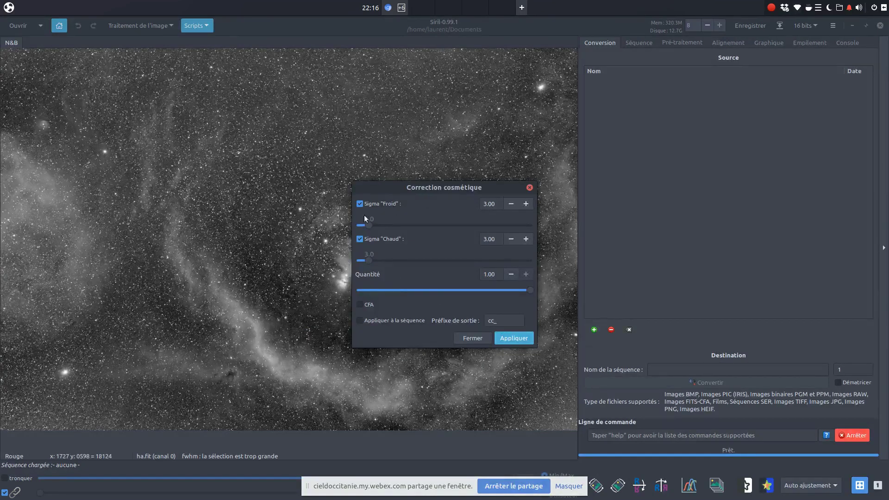
left_click(473, 337)
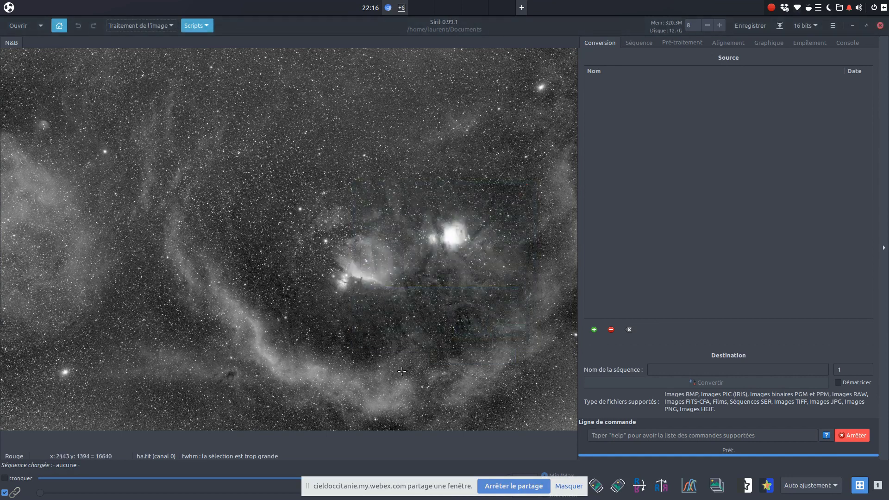
- Apply a deconvolution with automatic contrast threshold, radius 1.00, booster 0.00 and 20 iterations with automatic limit, and clear the image selection
left_click(164, 26)
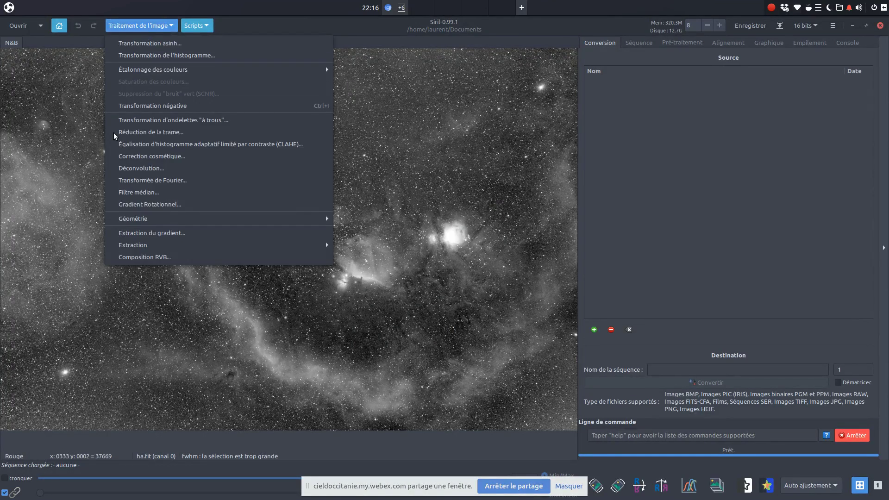
left_click(156, 169)
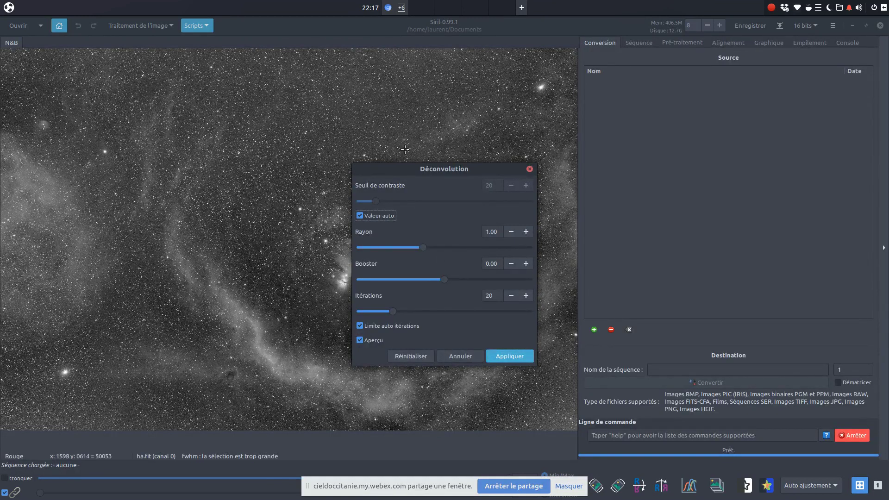
left_click_drag(435, 165, 540, 155)
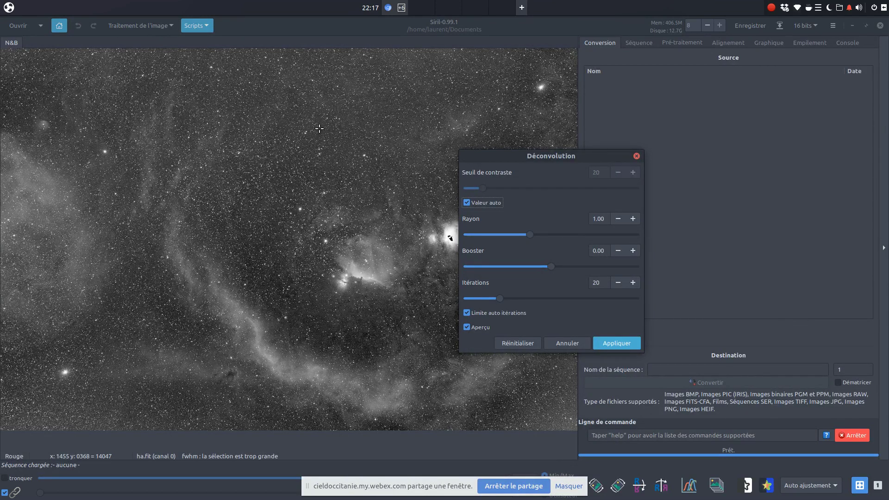
left_click(620, 343)
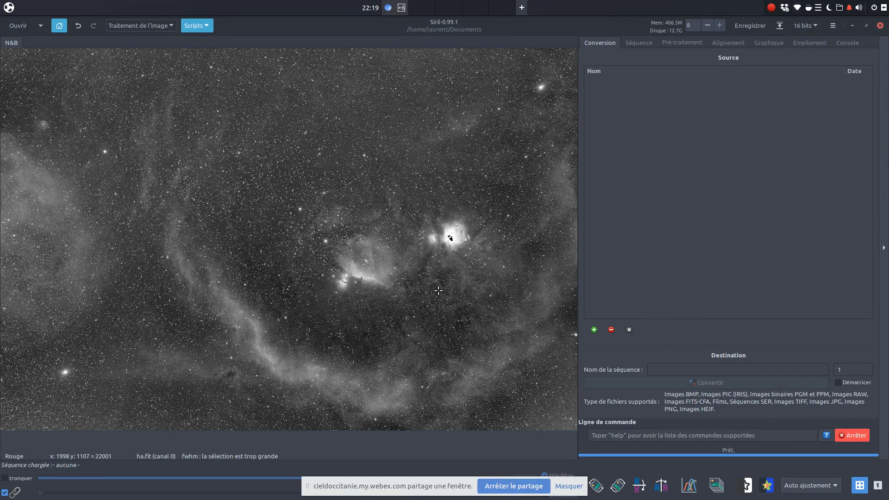
left_click(299, 257)
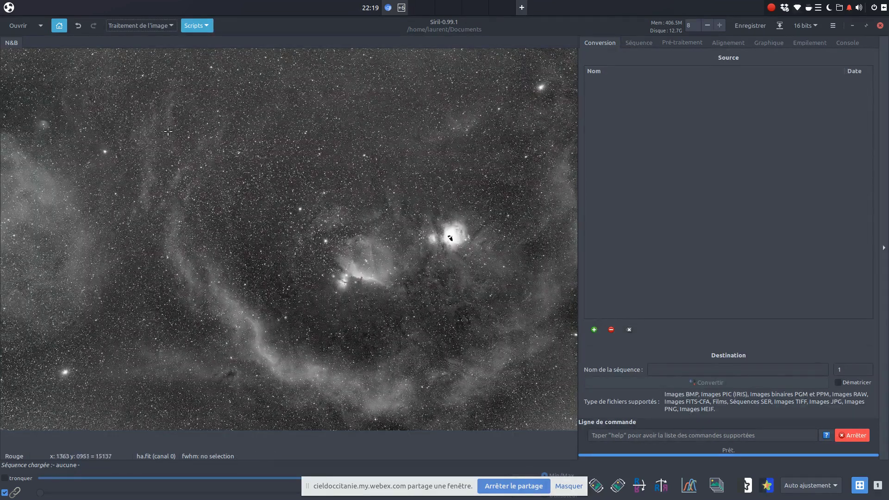
left_click(165, 26)
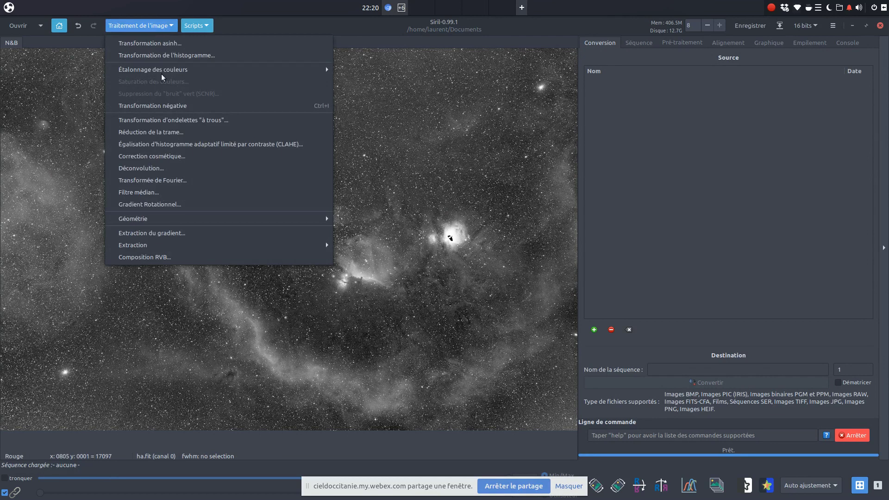
left_click(383, 184)
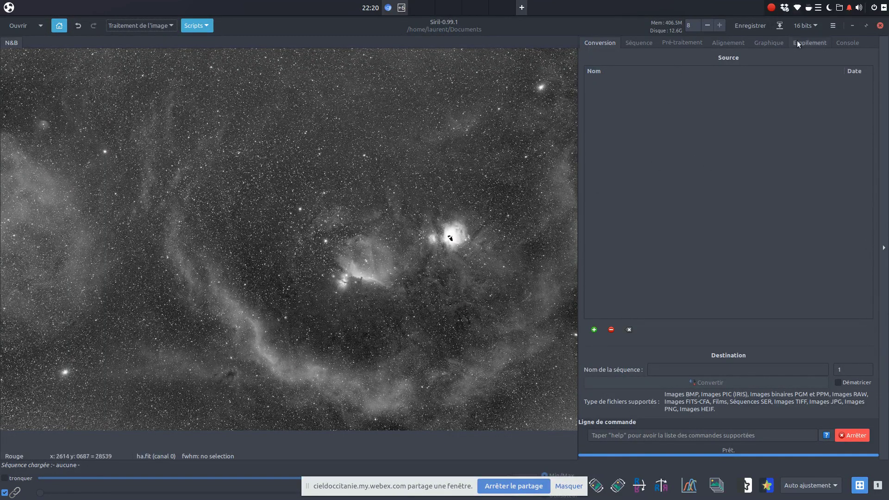
- Convert the deconvolved image to 32 bits and save it over ha.fit
left_click(813, 26)
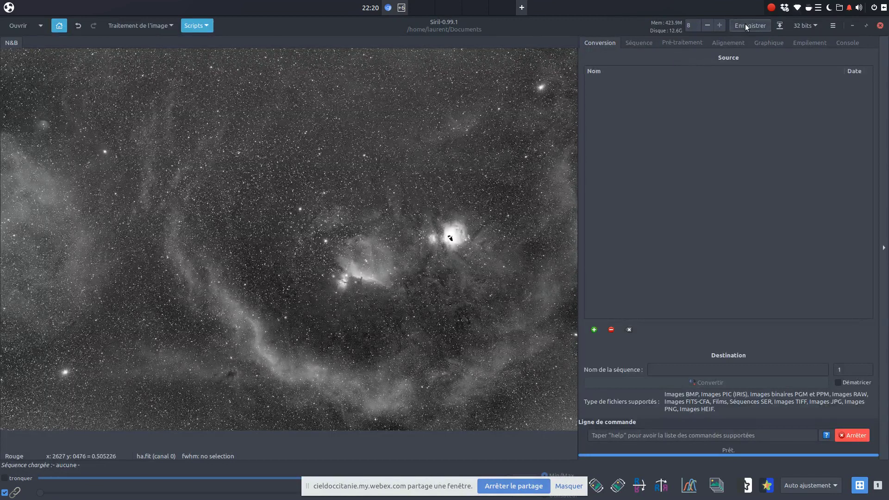
- Start saving a copy of the image with the tiff extension, and cancel at the TIFF format and compression options
left_click(781, 25)
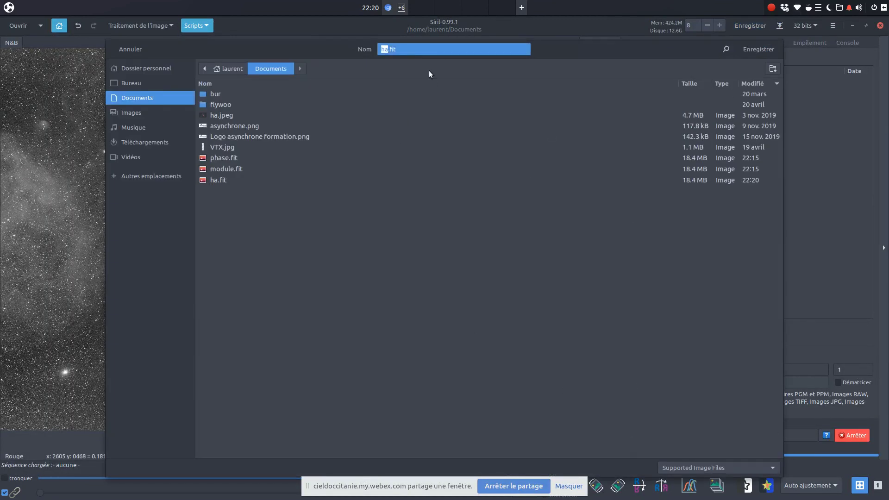
left_click_drag(417, 52, 551, 57)
left_click(397, 49)
key("BackSpace")
key("BackSpace")
type("tiff")
left_click(753, 48)
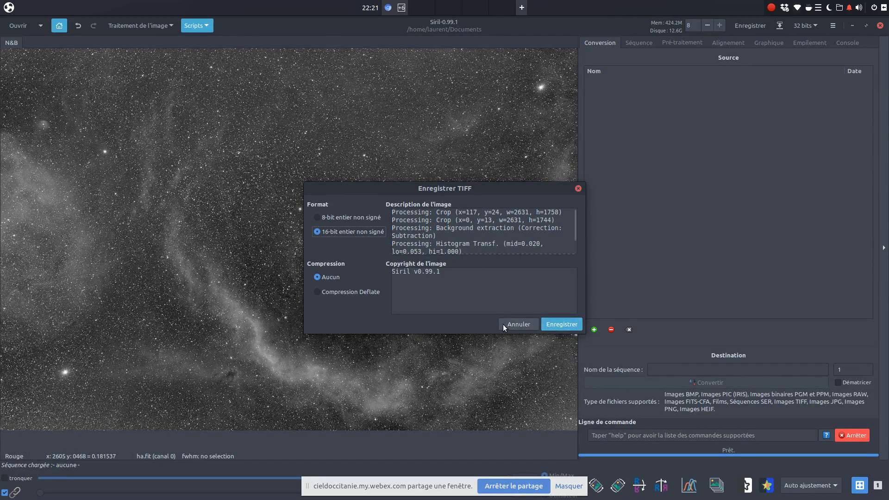
left_click(520, 324)
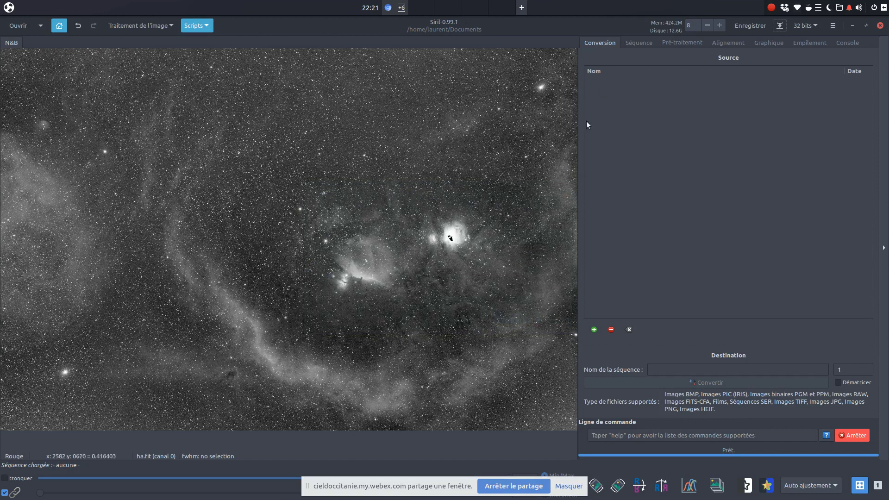
- Review the workflow stages for a sequence in order, from conversion through pre-processing, alignment, plotting and stacking to the console log
left_click(639, 44)
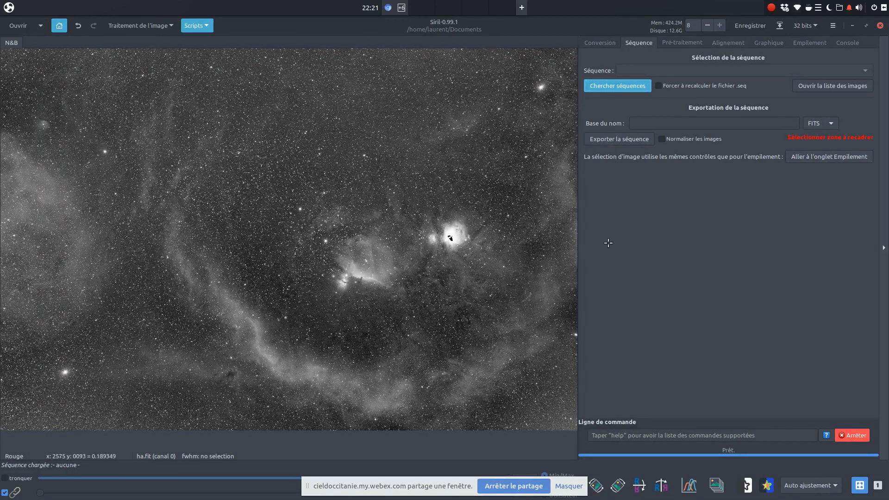
left_click(591, 44)
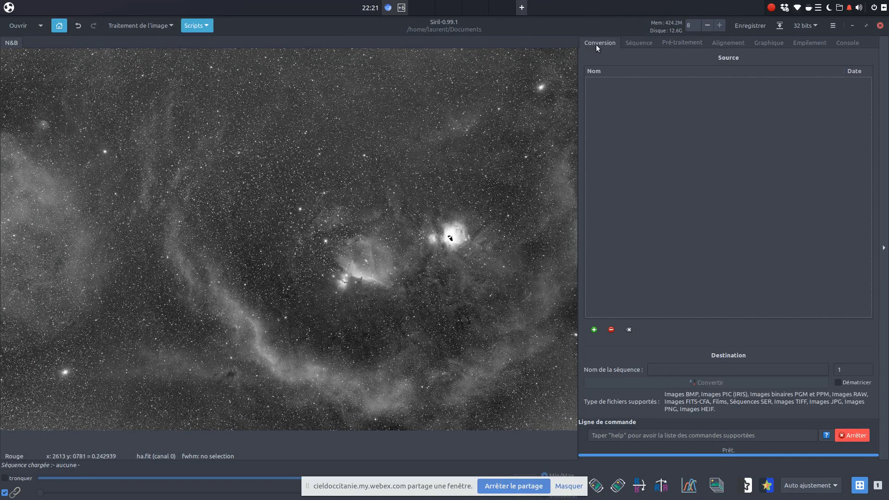
left_click(676, 40)
left_click(725, 44)
left_click(772, 42)
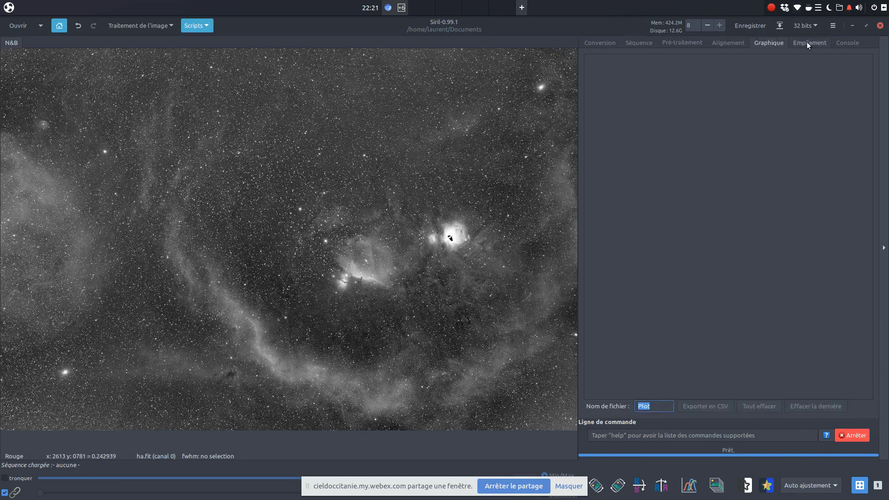
left_click(807, 41)
left_click(849, 42)
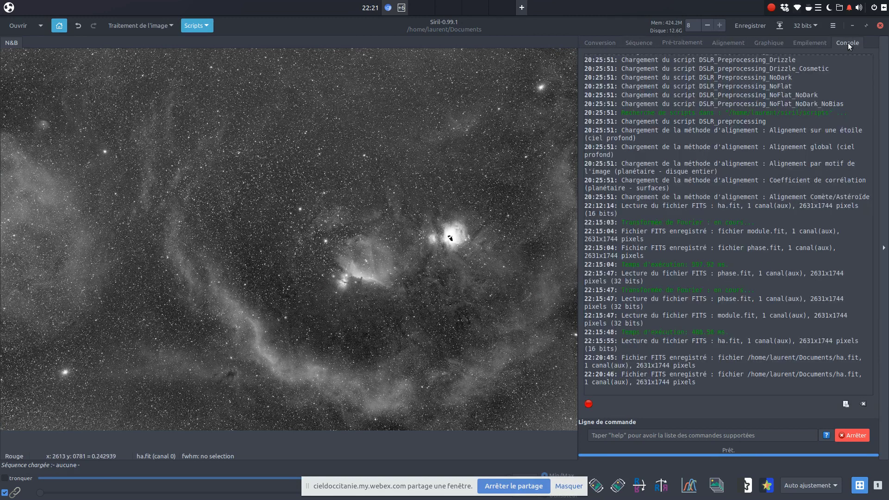
- Add a second image filter to the stacking settings, set the first filter to sélectionnées, and review the available stacking methods
left_click(797, 45)
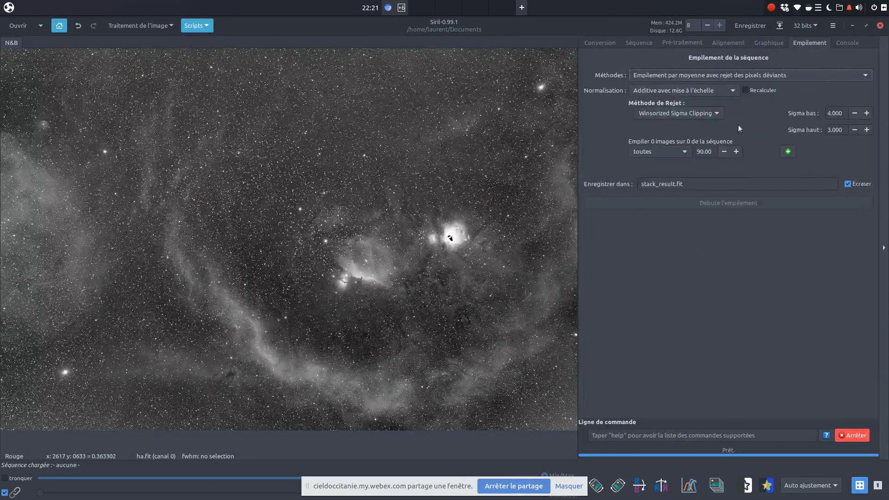
left_click(789, 151)
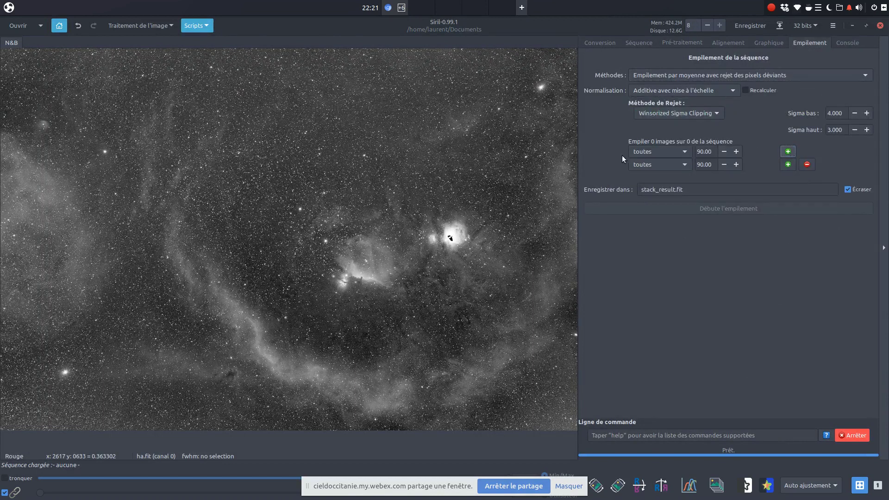
left_click(685, 153)
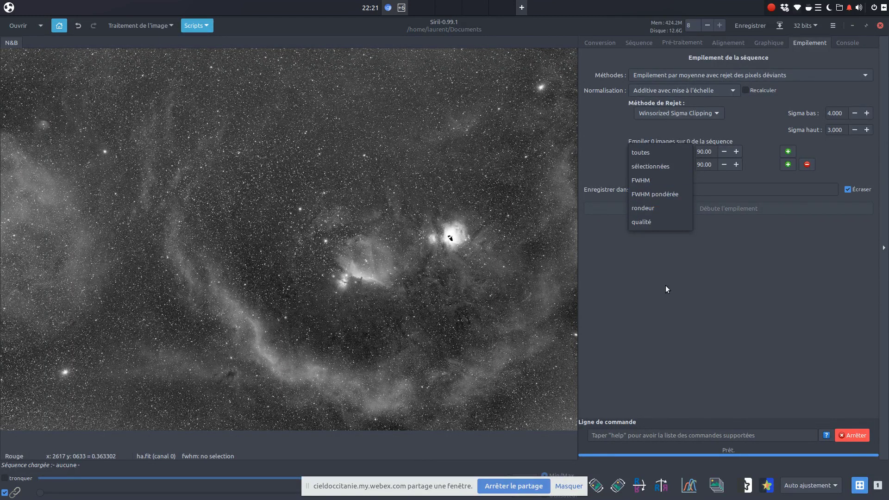
left_click(653, 167)
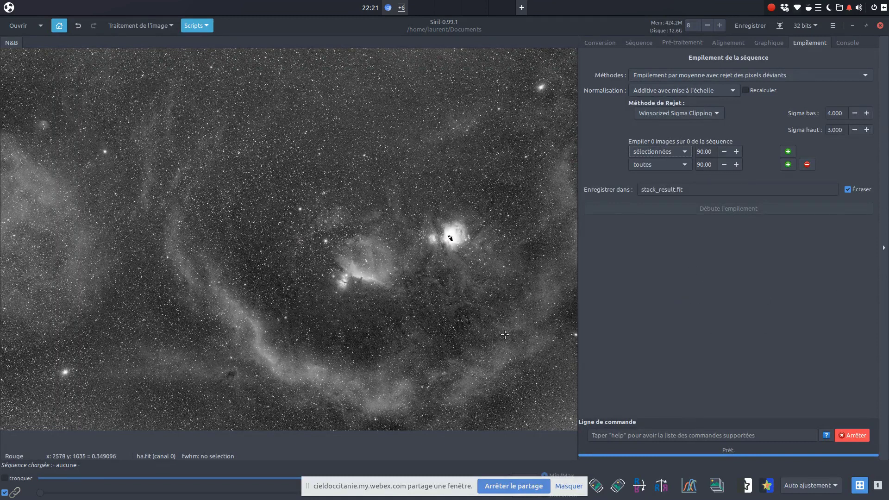
left_click(747, 73)
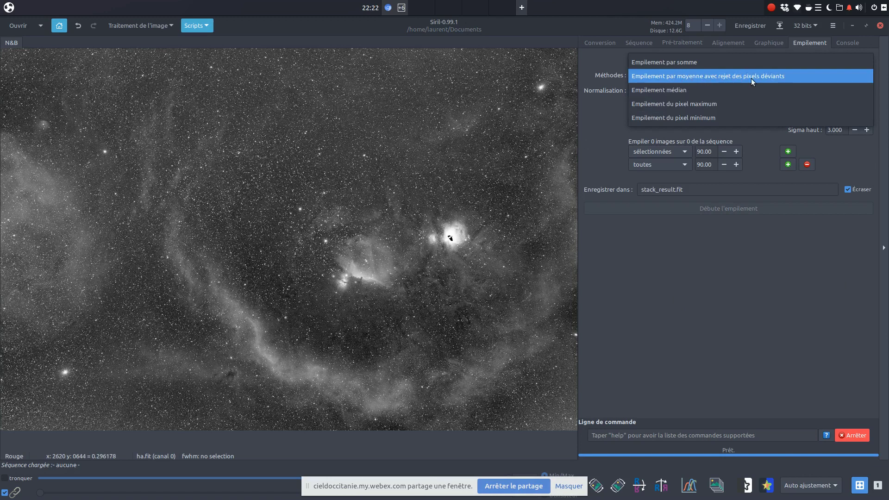
left_click(826, 156)
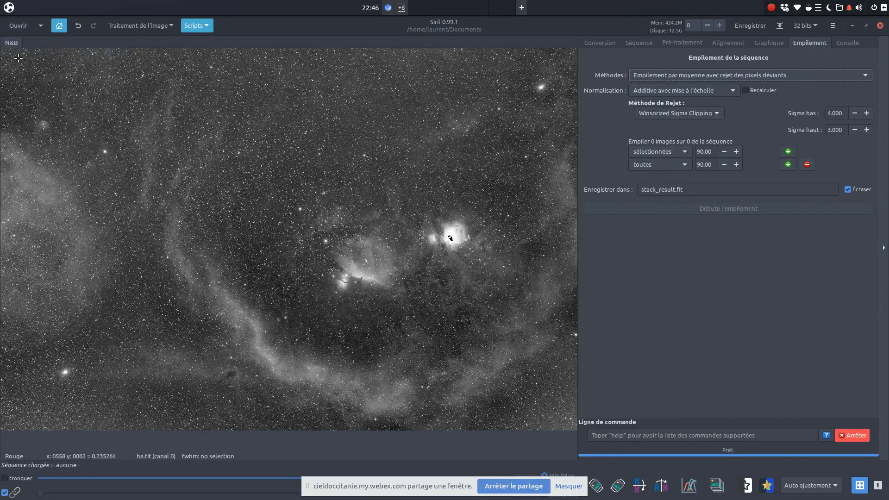
left_click(41, 25)
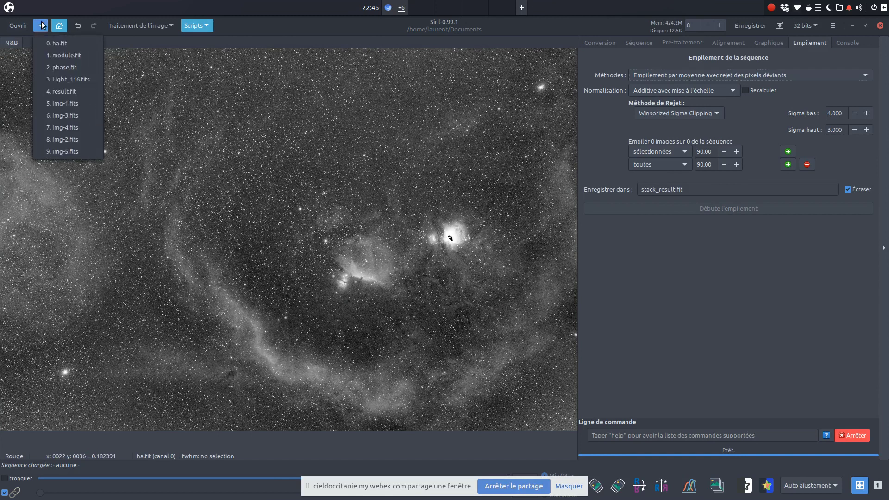
left_click(20, 24)
left_click(17, 26)
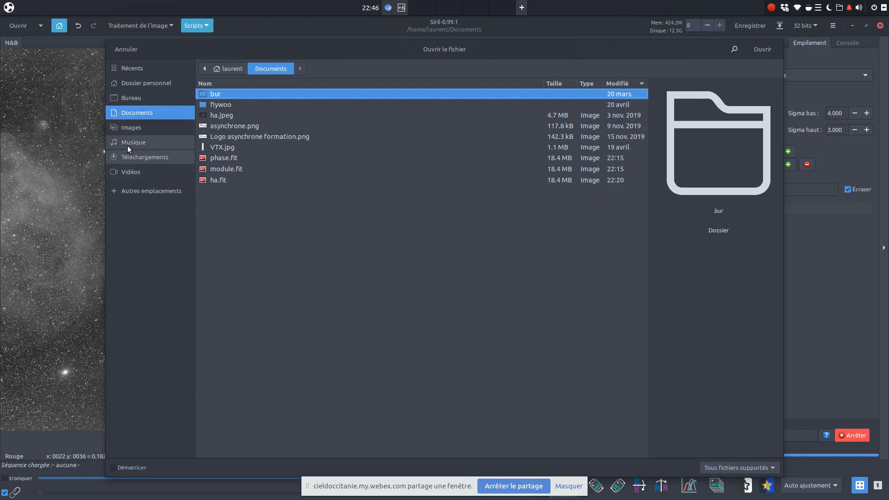
left_click(132, 190)
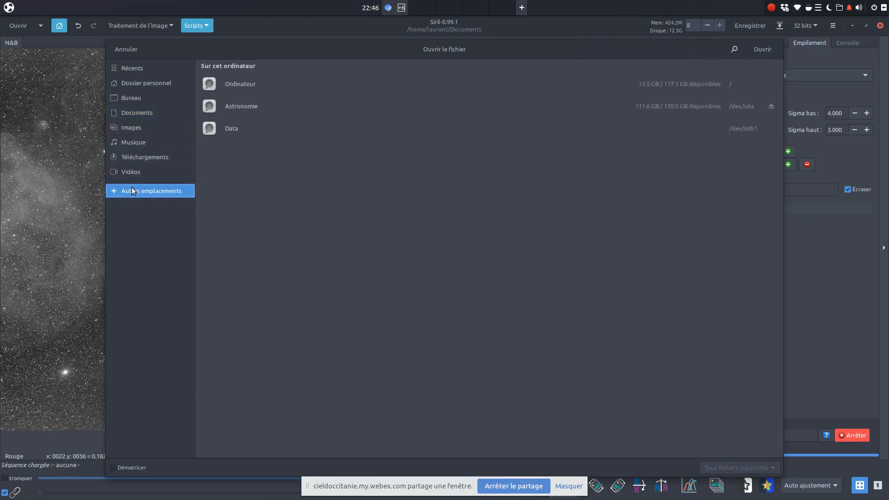
left_click(242, 102)
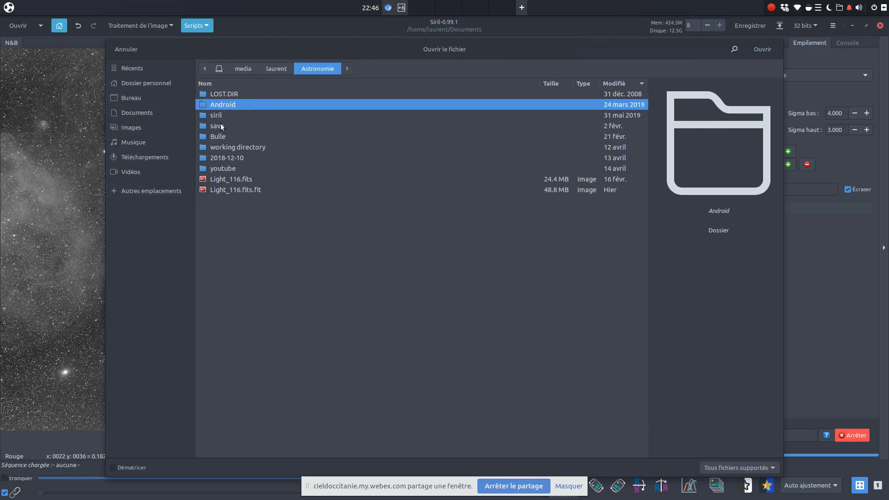
double_click(219, 138)
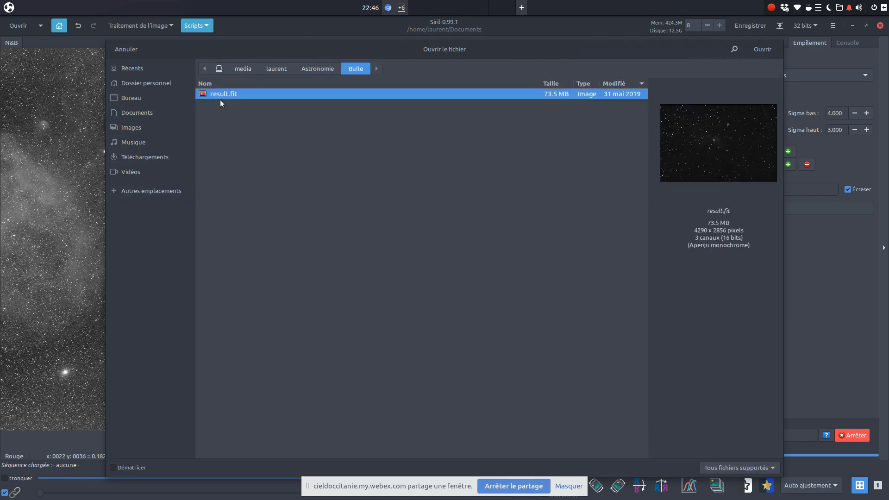
left_click(313, 68)
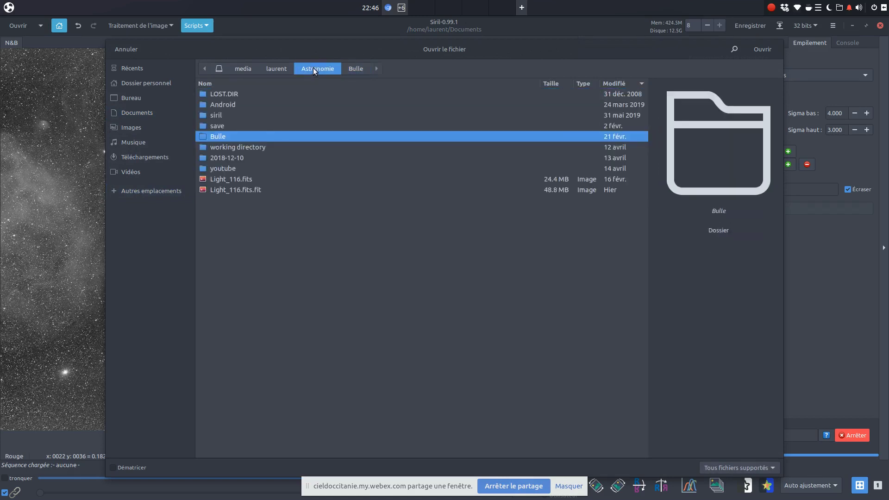
left_click(243, 148)
double_click(235, 159)
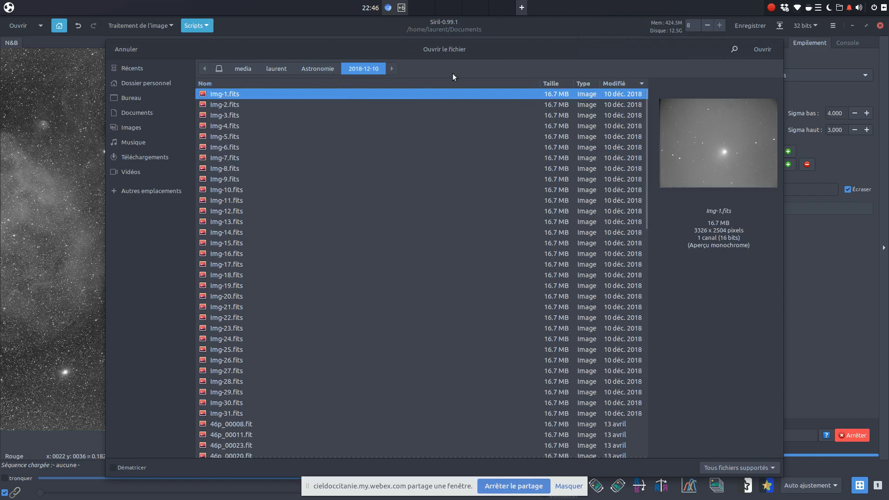
left_click(138, 52)
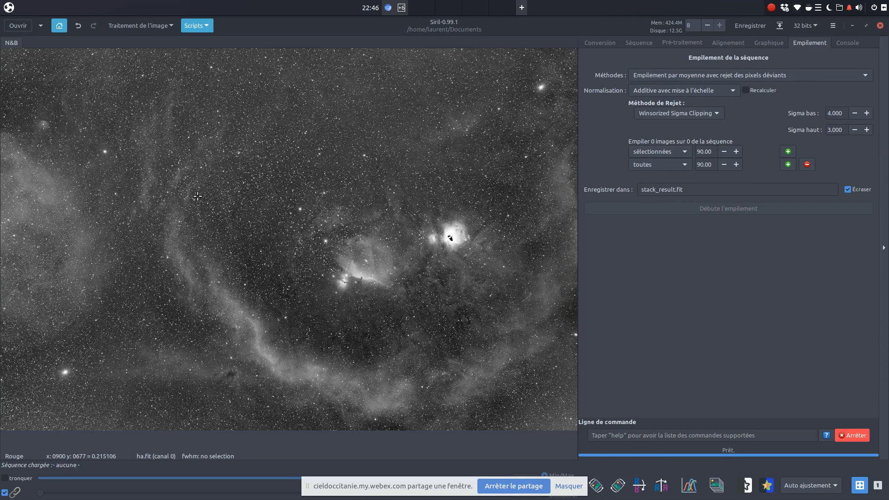
- Set the working directory to the 2018-12-10 folder on the Astronomie drive
left_click(63, 26)
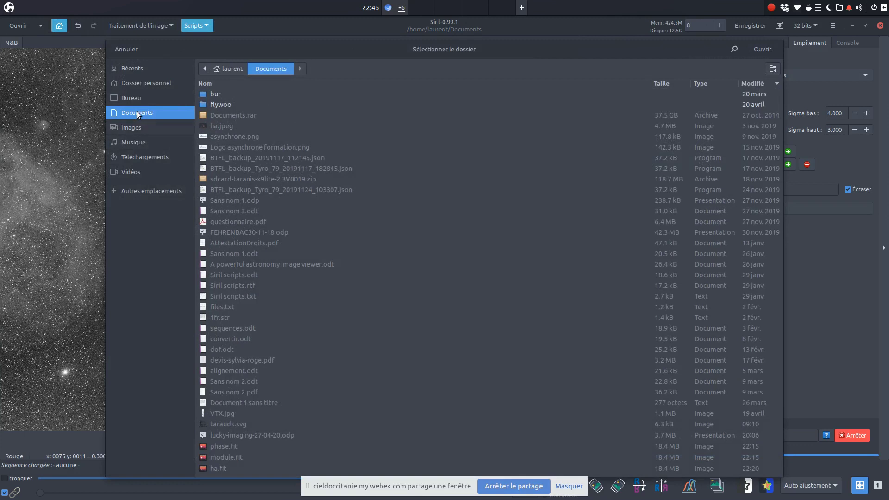
left_click(140, 194)
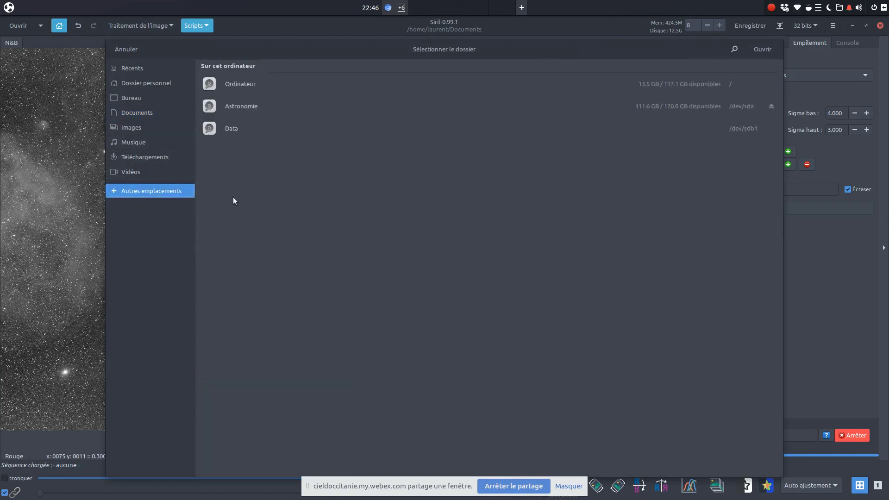
left_click(255, 113)
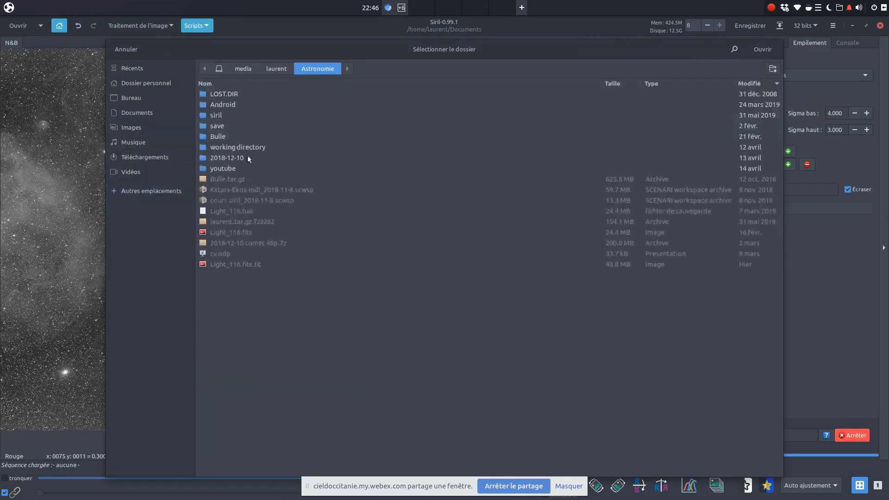
double_click(221, 146)
left_click(321, 72)
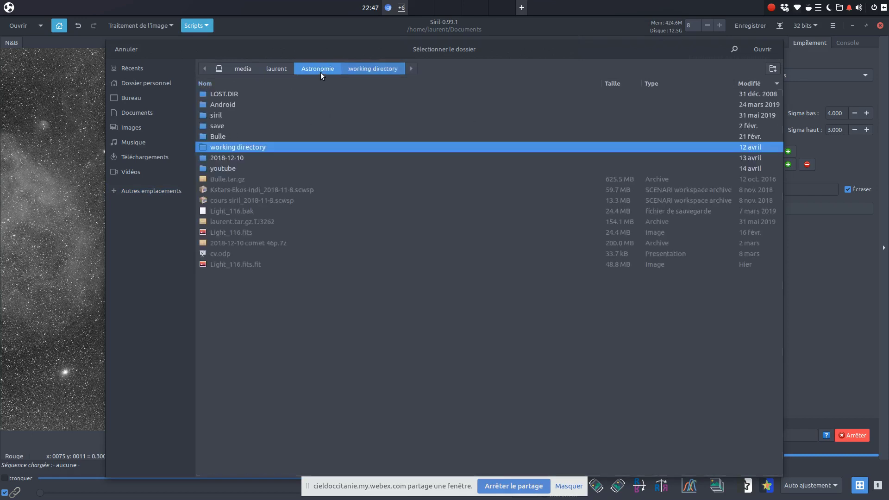
left_click(223, 158)
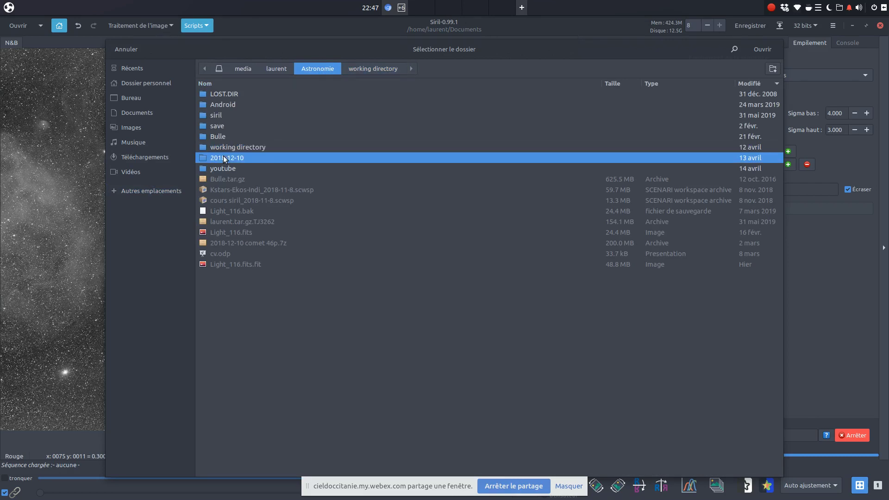
double_click(223, 157)
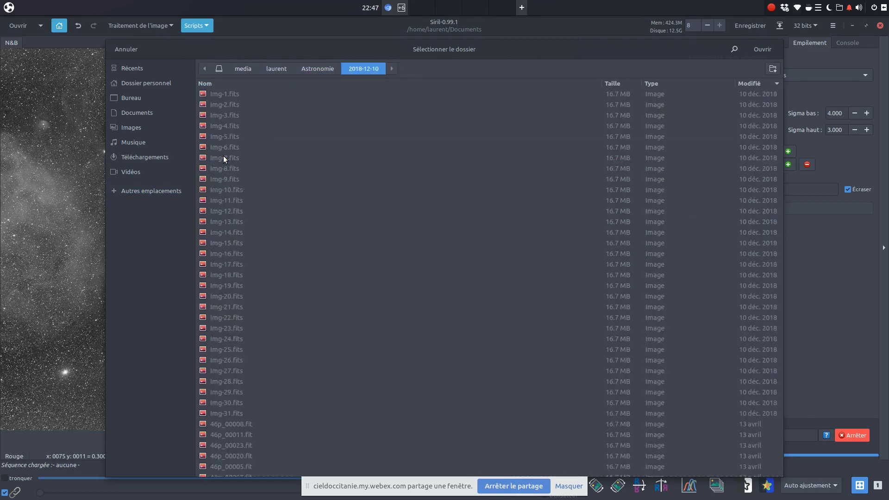
left_click(756, 49)
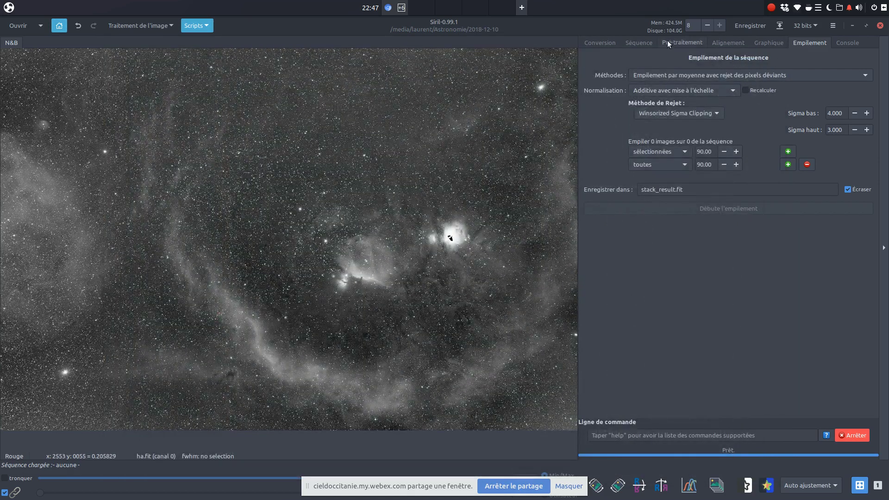
- Search the working directory for sequences and load r_46p_.seq
left_click(634, 41)
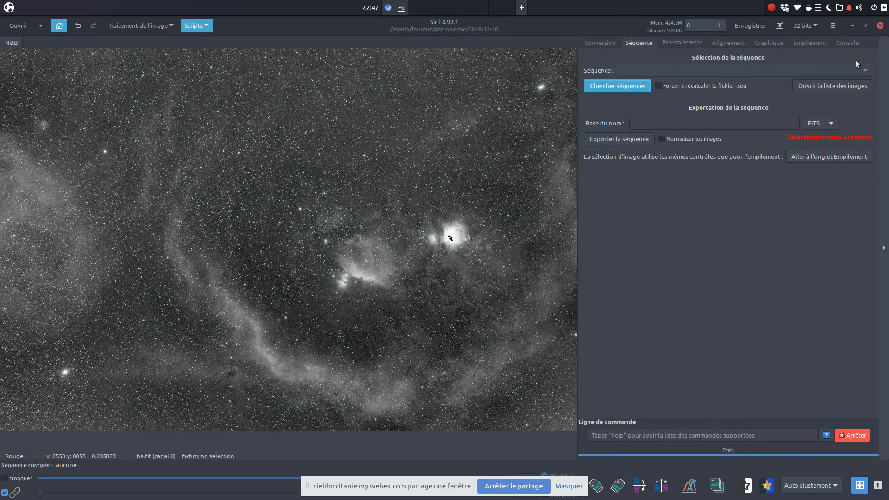
left_click(643, 87)
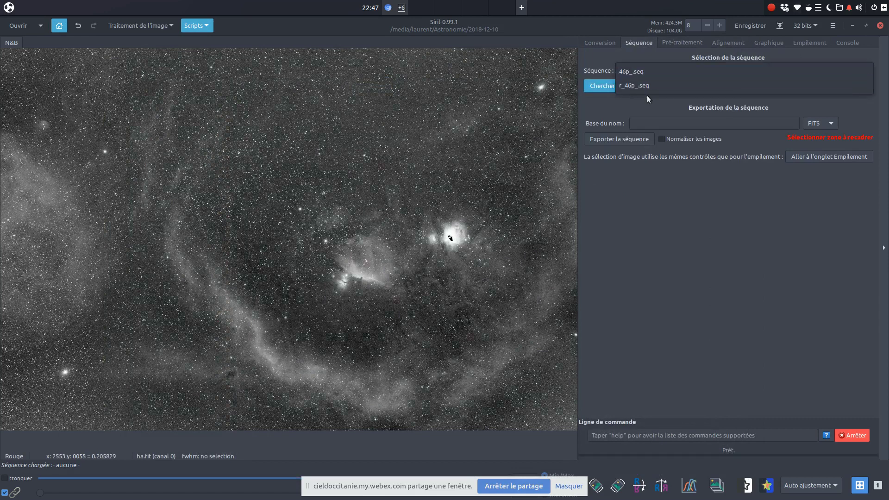
left_click(643, 87)
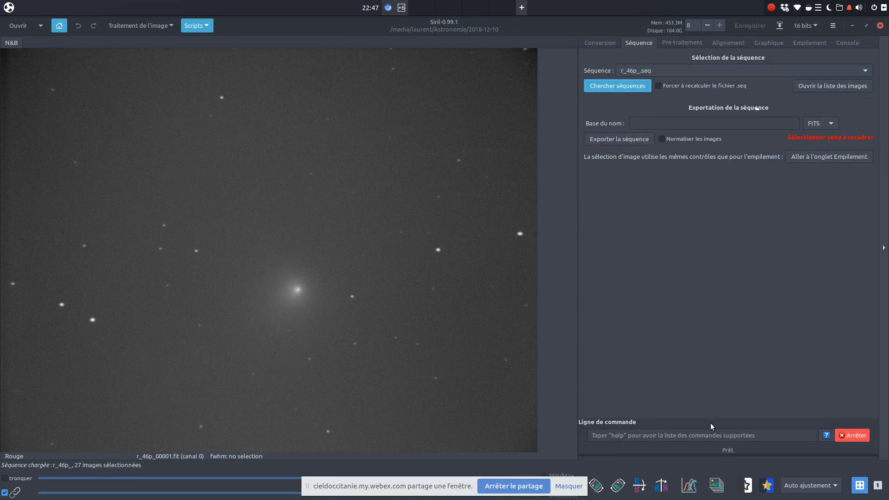
- Open the sequence's image list, enlarge it to show more frames, and move it clear of the comet in the image
left_click(722, 485)
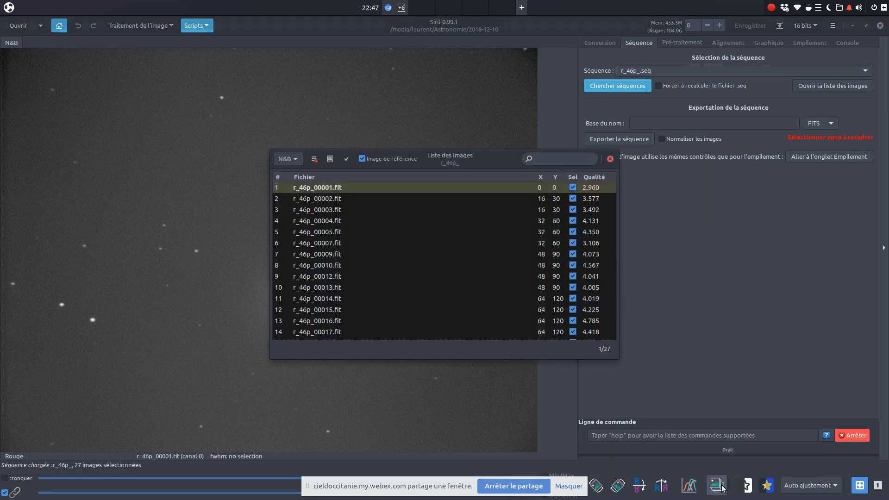
left_click_drag(440, 154, 255, 99)
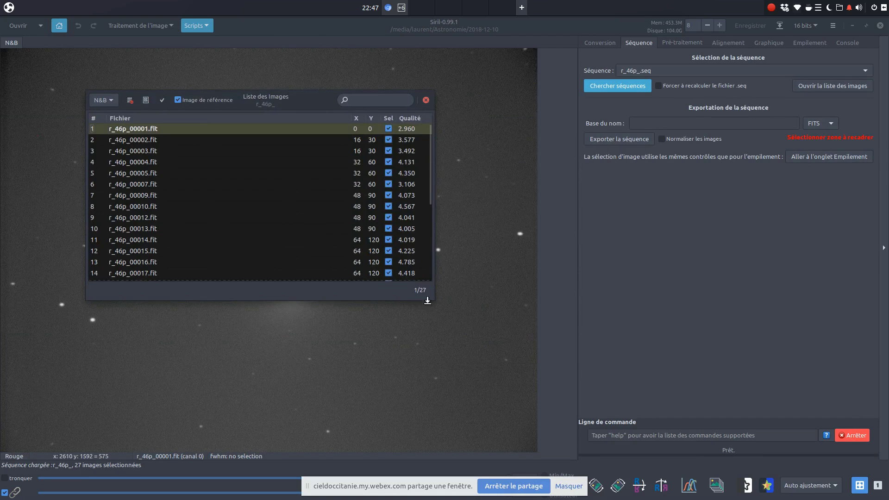
left_click_drag(429, 296, 604, 441)
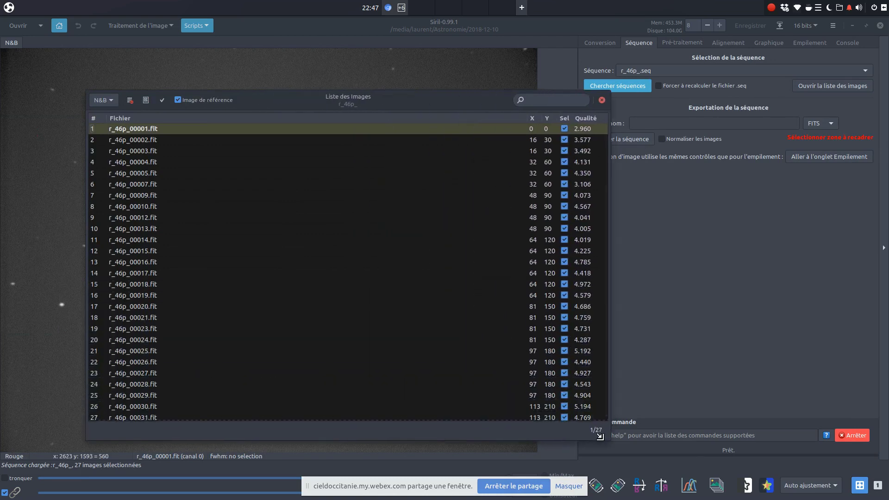
left_click_drag(337, 95, 598, 87)
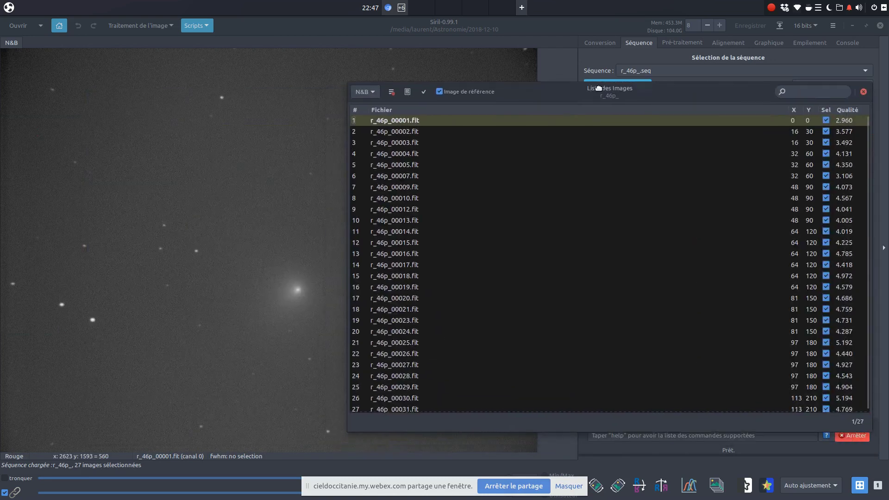
- Exclude the frame r_46p_00003.fit from the sequence, starting from the first frame in the image list
left_click(387, 121)
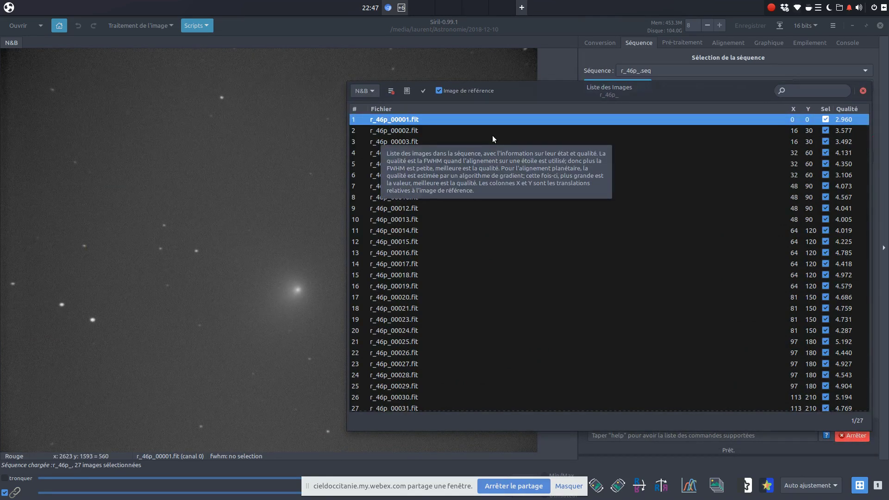
key("Down")
key("Down")
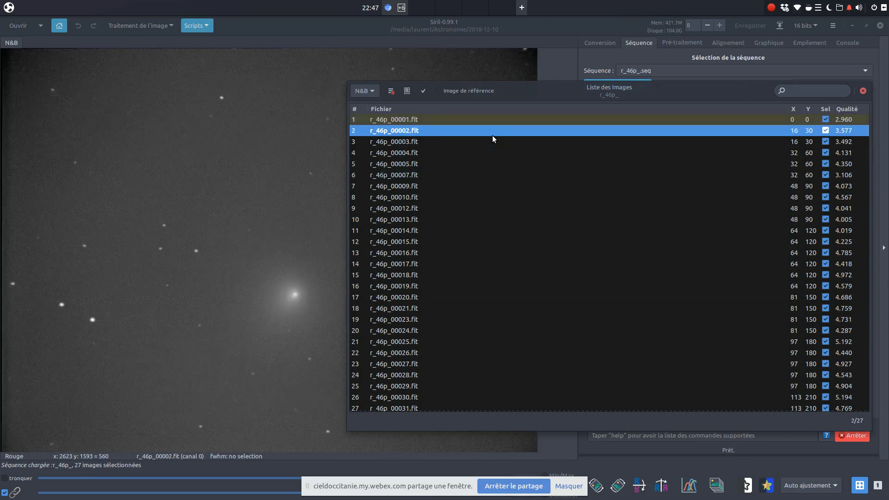
key("space")
- Step through the remaining frames to the end of the sequence to examine the comet's movement and image quality
key("Down")
key("Down")
key("Down")
key("Down")
key("Down")
key("Down")
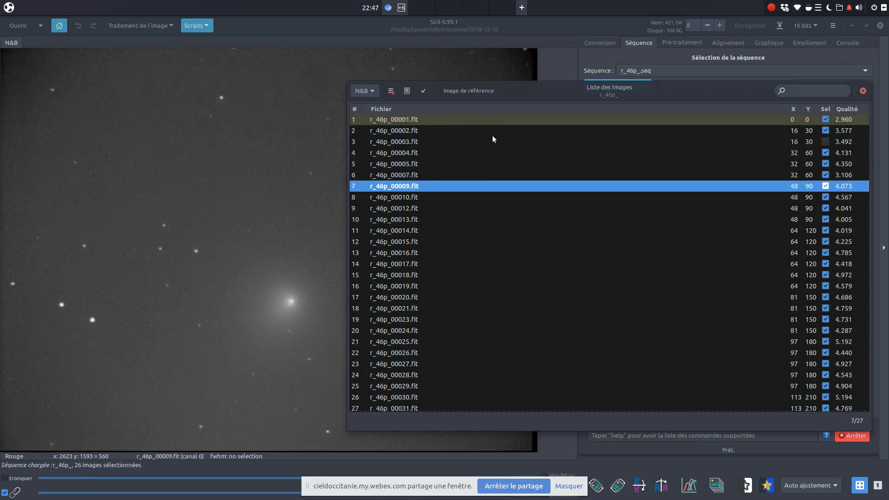
key("Down")
key("Down")
key("Down")
key("Down")
key("Down")
key("Down")
key("Down")
key("Down")
key("Down")
key("Down")
key("Down")
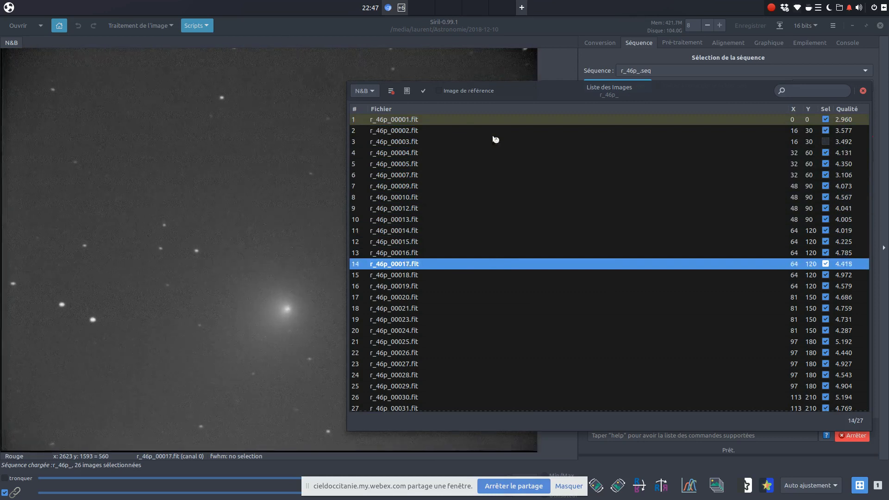
key("Down")
key("Down")
key("Down")
key("Down")
key("Down")
key("Down")
key("Down")
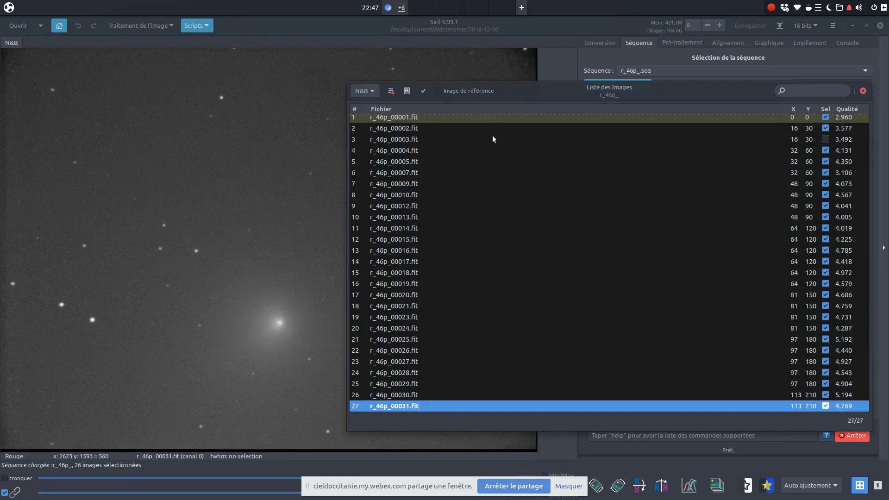
key("Up")
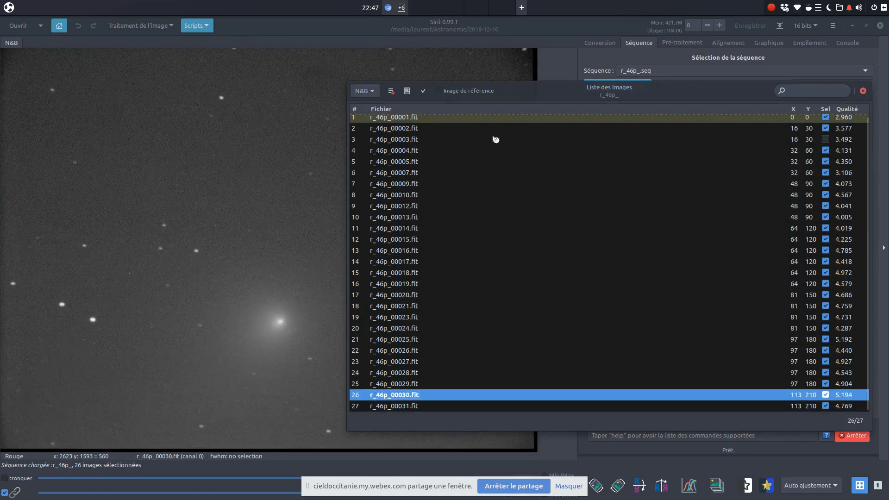
- Go through the sequence from the first frame and exclude r_46p_00012.fit, r_46p_00017.fit, r_46p_00024.fit and r_46p_00031.fit
key("Home")
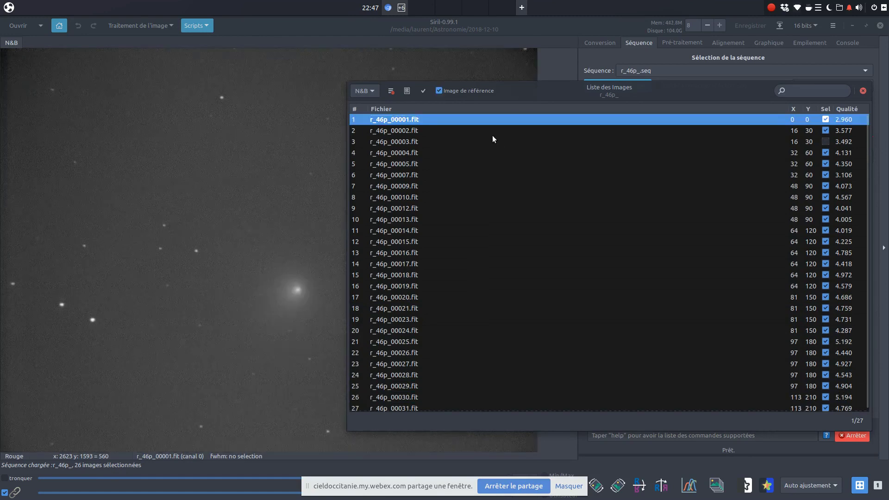
key("Down")
key("Down")
key("Down")
key("Down")
key("Down")
key("Down")
key("Down")
key("Down")
key("space")
key("Down")
key("Down")
key("Down")
key("Down")
key("Down")
key("space")
key("Down")
key("Down")
key("Down")
key("Down")
key("Down")
key("Down")
key("space")
key("Down")
key("Down")
key("Down")
key("Down")
key("Down")
key("Down")
key("Down")
key("space")
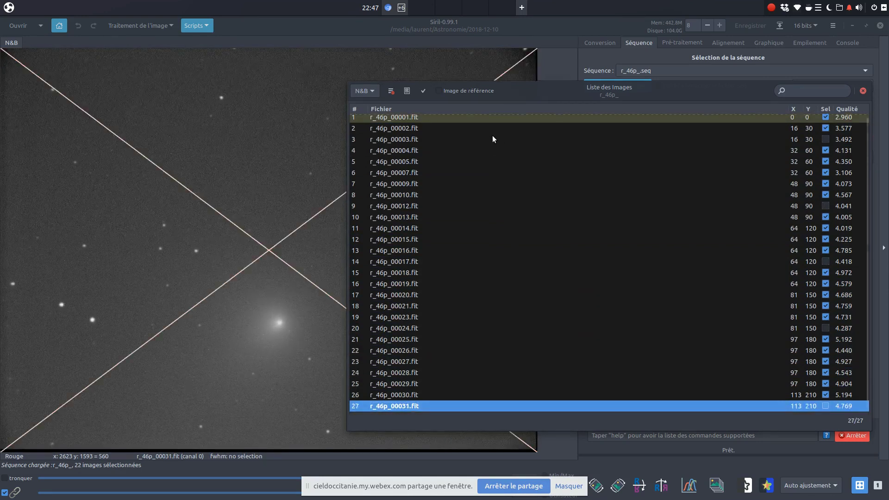
- Run through the frames again from the first one to review kept and excluded images, and close the image list
key("Up")
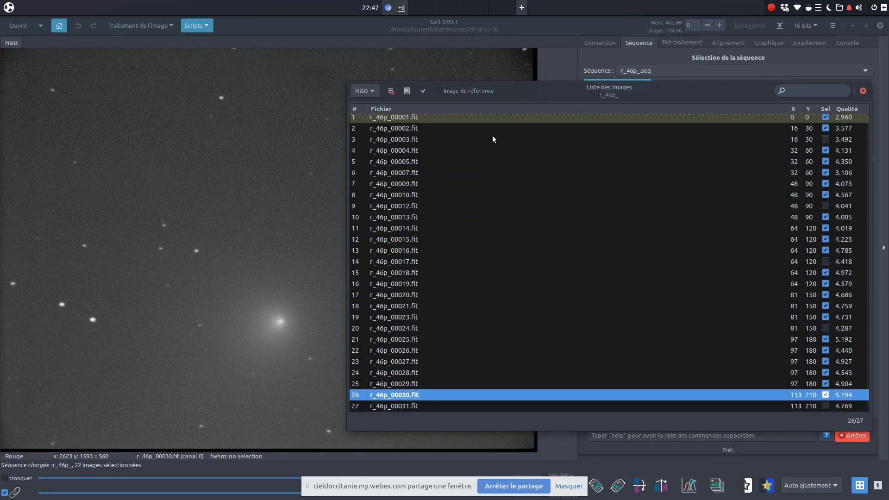
key("Home")
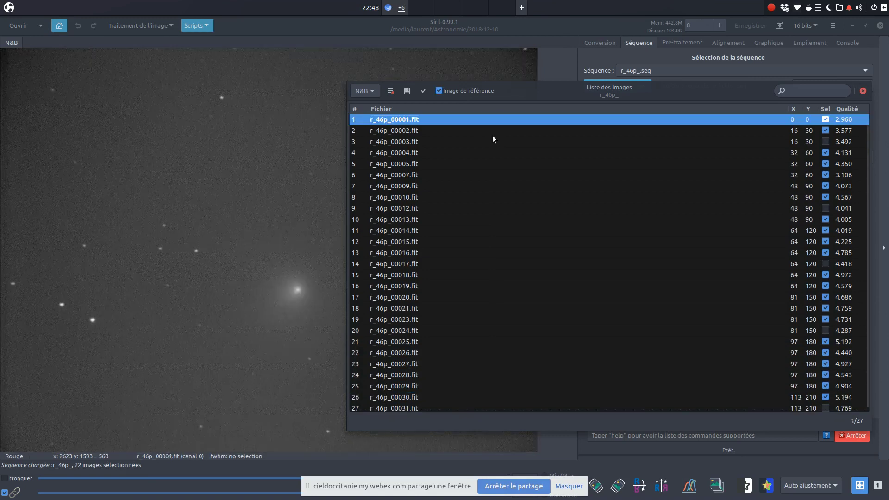
key("Down")
key("Down")
key("Down")
key("Down")
key("Down")
key("Down")
key("Down")
key("Down")
key("Down")
key("Down")
key("Down")
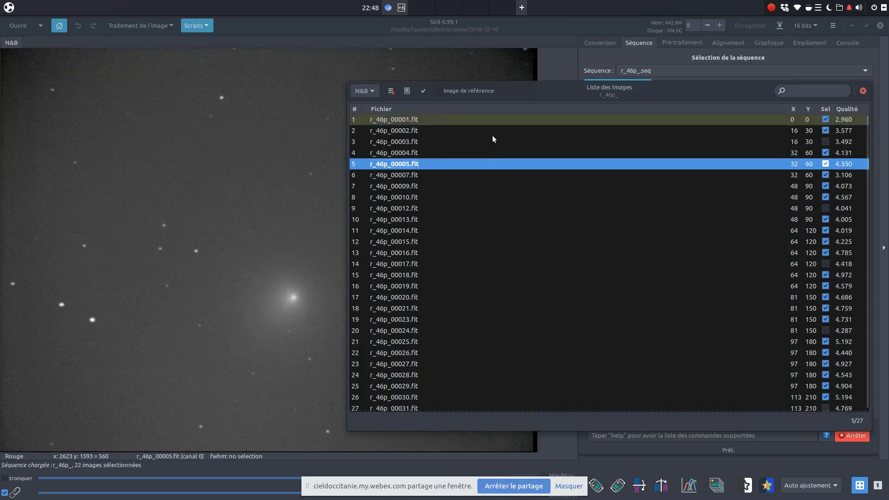
key("Down")
key("Down")
key("Down")
key("Down")
key("Down")
key("Down")
key("Down")
key("Down")
key("Down")
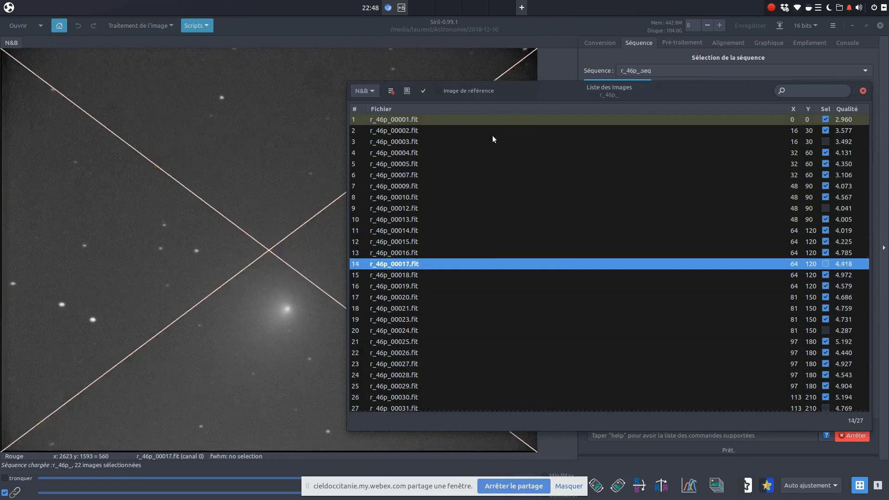
key("Down")
key("Down")
key("Down")
key("Down")
key("Down")
key("Down")
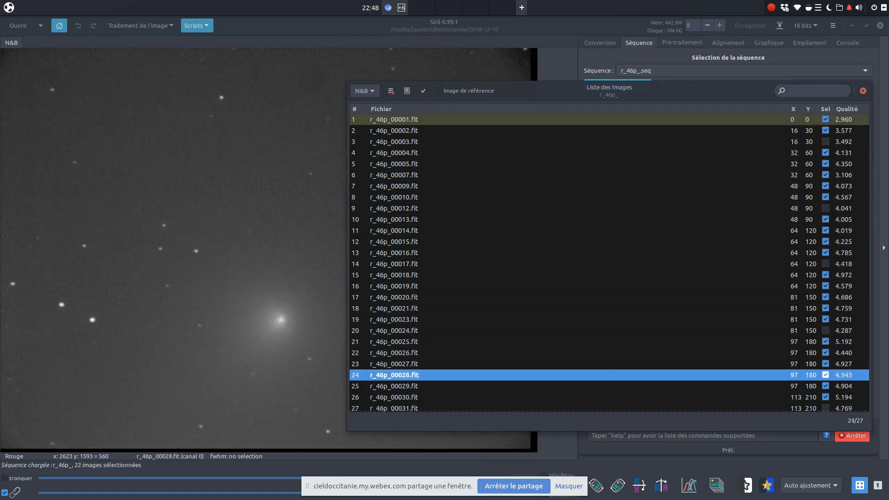
key("Up")
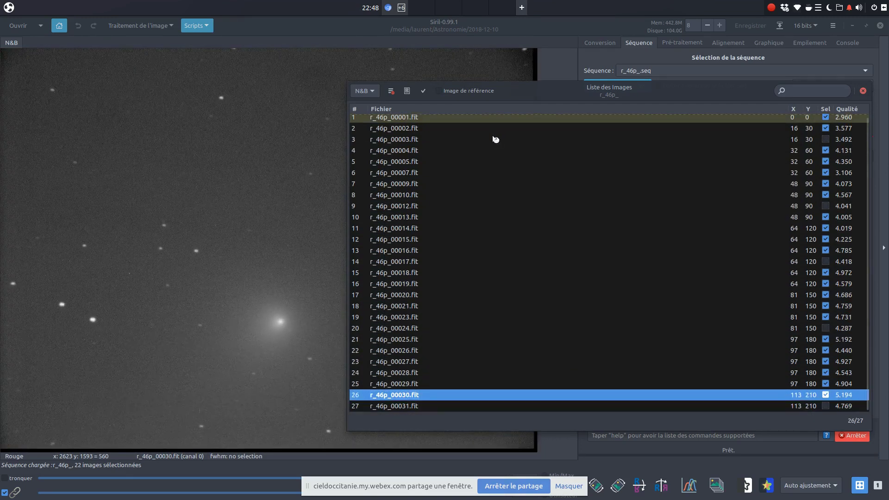
left_click(502, 130)
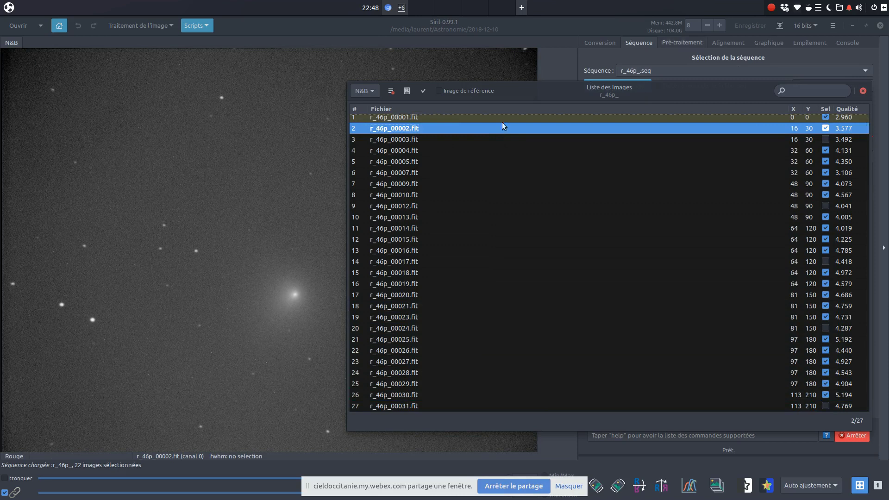
left_click(864, 92)
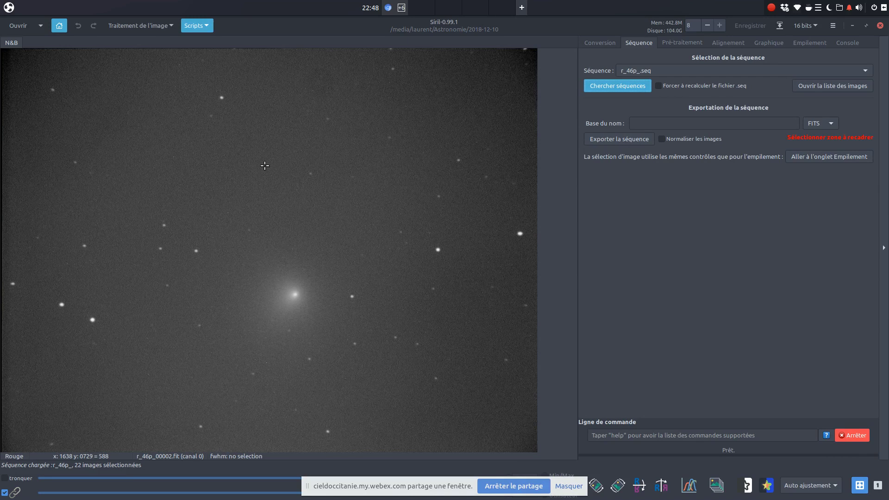
- Reopen the image list, view a few individual frames from r_46p_00003.fit to r_46p_00019.fit, and close the list
left_click(717, 485)
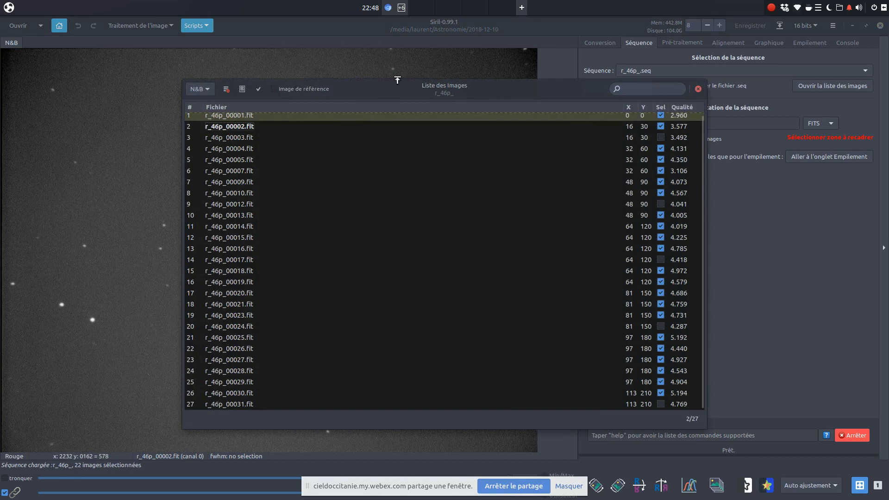
left_click(225, 138)
left_click(226, 148)
left_click(226, 160)
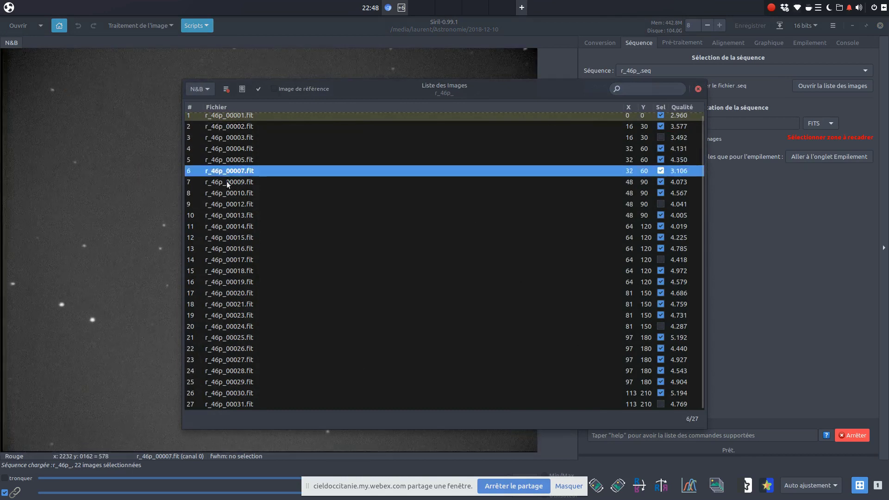
left_click(227, 175)
left_click(229, 194)
left_click(229, 226)
left_click(231, 282)
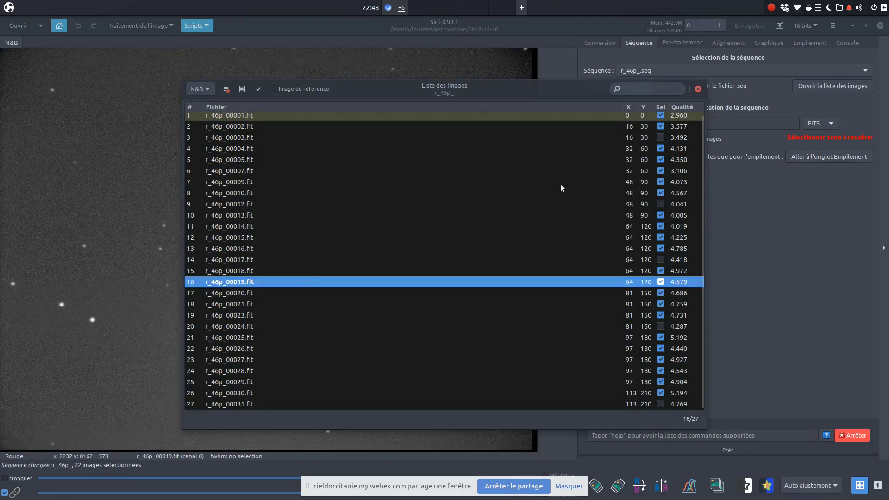
left_click(698, 89)
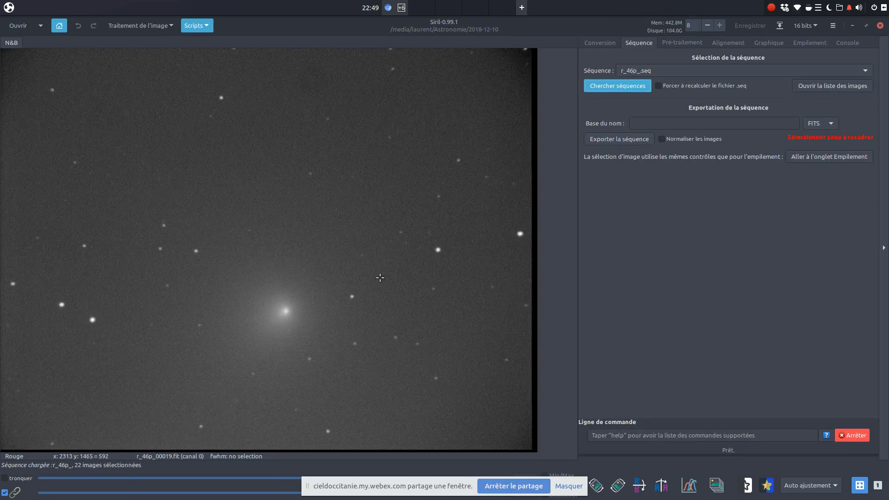
- Reopen the image list, check the early frames, and exclude r_46p_00007.fit from the sequence
mouse_move(721, 495)
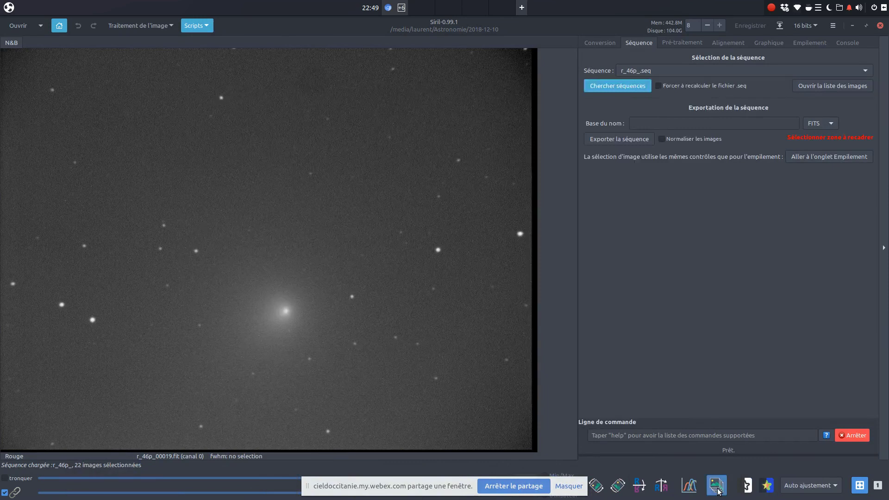
left_click(718, 491)
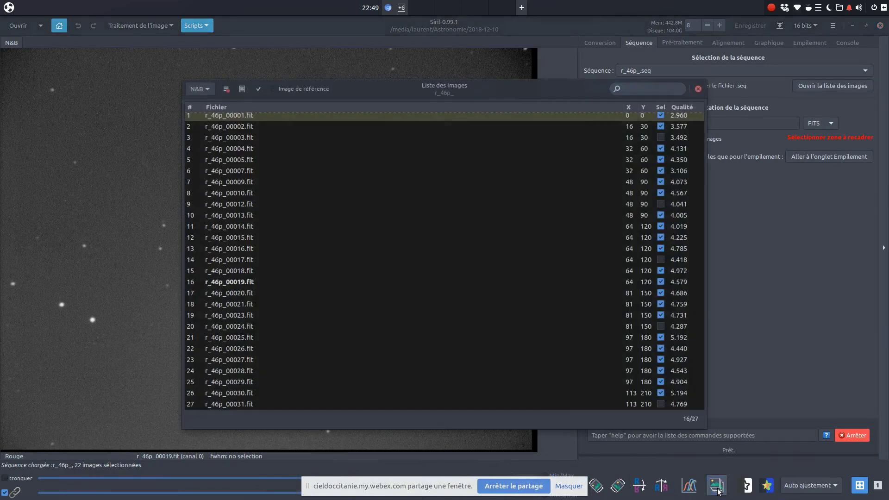
left_click(242, 127)
left_click(240, 138)
left_click(239, 160)
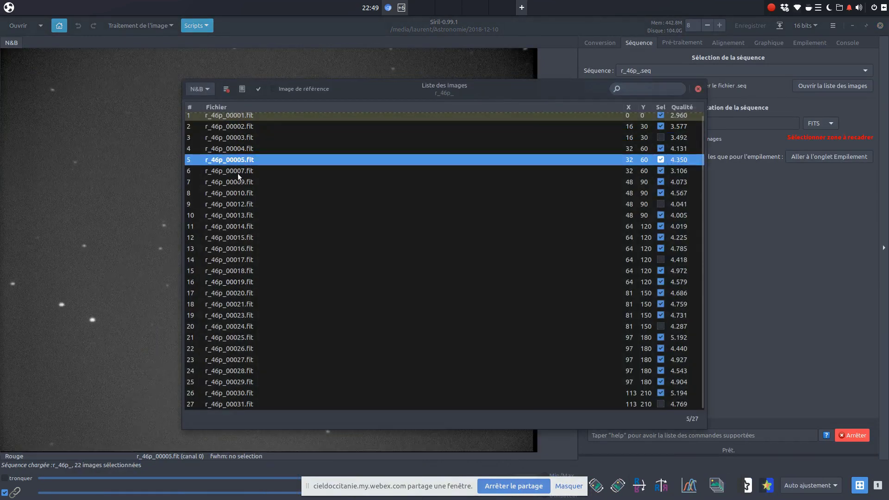
left_click(237, 173)
left_click(660, 171)
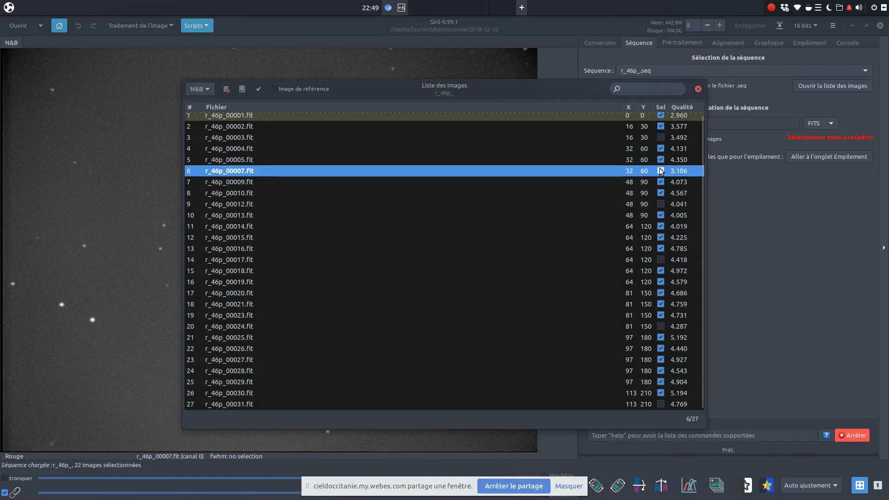
- Check the middle frames, exclude r_46p_00016.fit, r_46p_00018.fit and r_46p_00019.fit, and include r_46p_00017.fit again
left_click(223, 194)
left_click(226, 226)
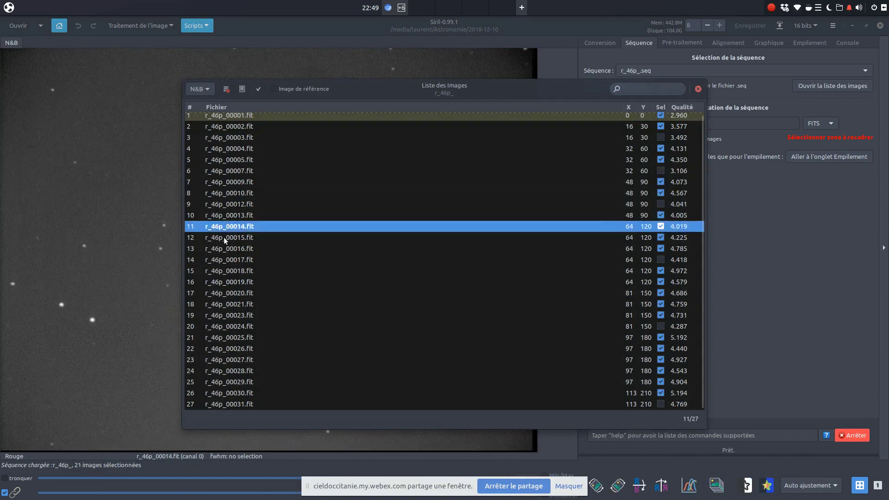
left_click(224, 237)
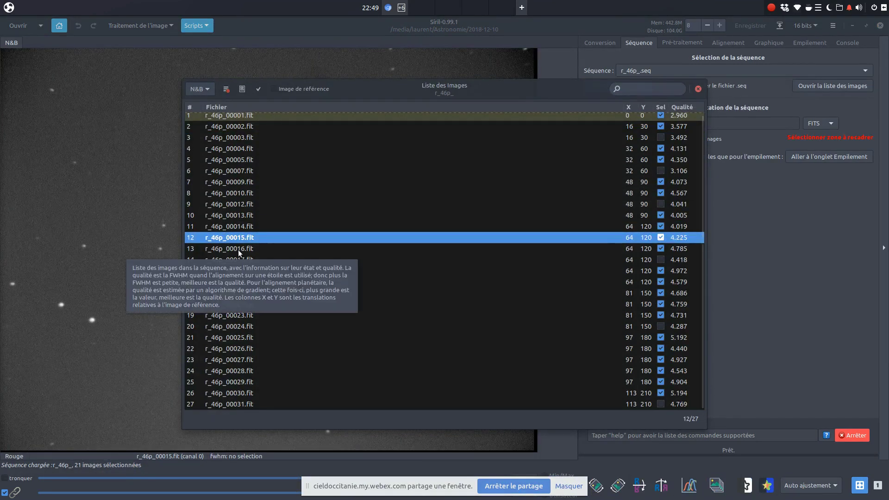
left_click(238, 249)
key("space")
key("Down")
key("space")
key("Down")
key("space")
key("Down")
key("space")
key("Down")
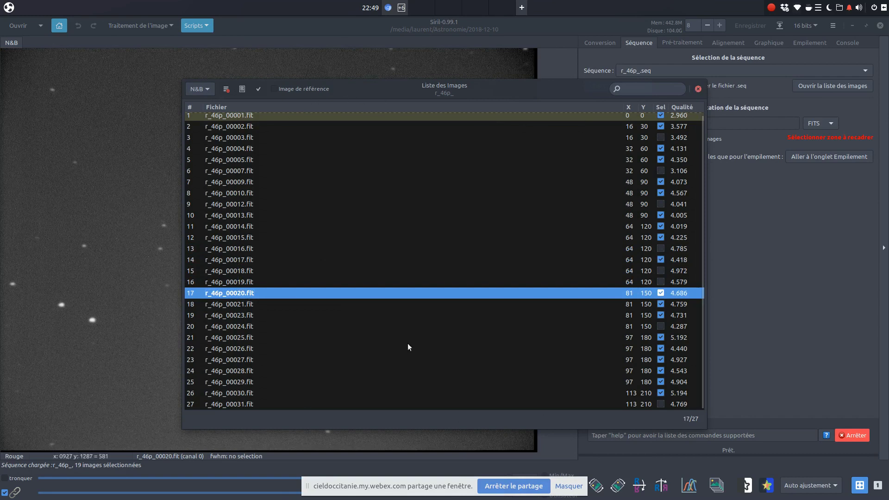
- Include frames r_46p_00003, 00007, 00012, 00016, 00018, 00019 and 00024 in the sequence again and close the image list
left_click(660, 138)
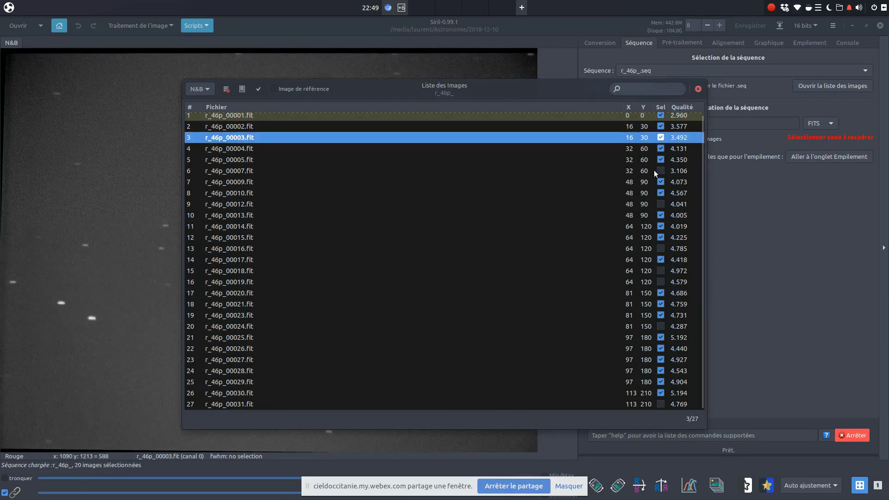
left_click(661, 171)
left_click(662, 204)
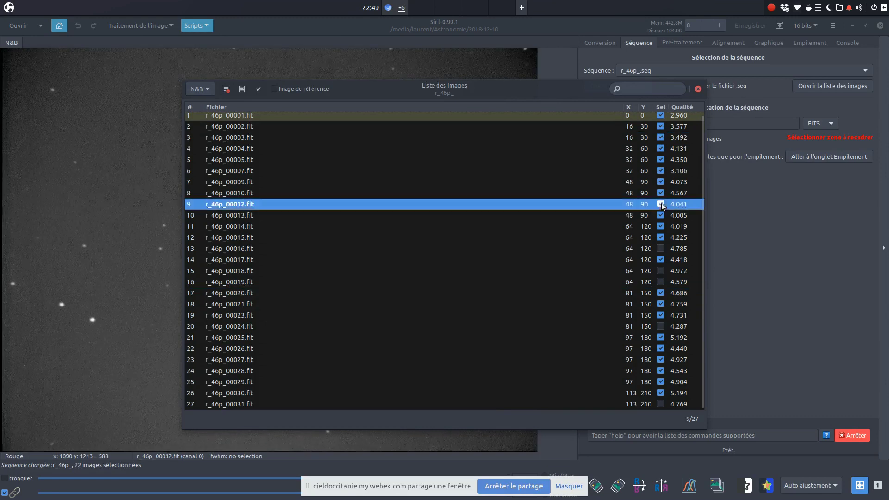
left_click(661, 249)
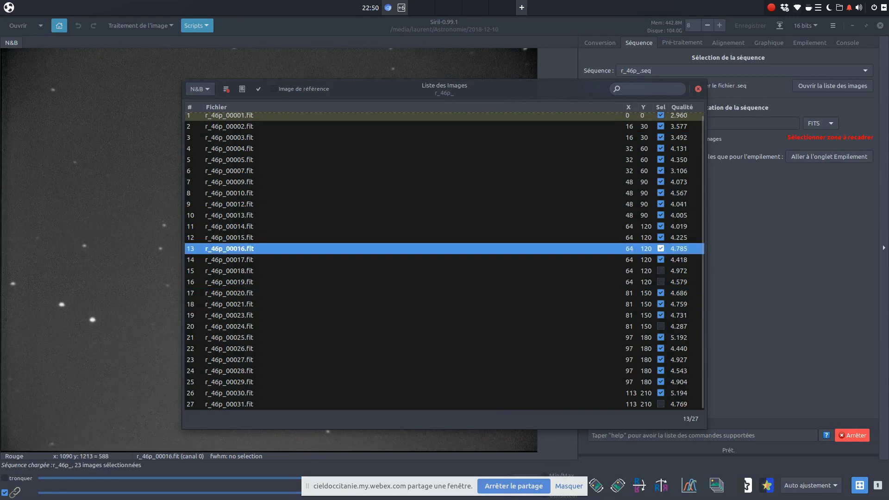
left_click(660, 271)
left_click(661, 282)
left_click(661, 326)
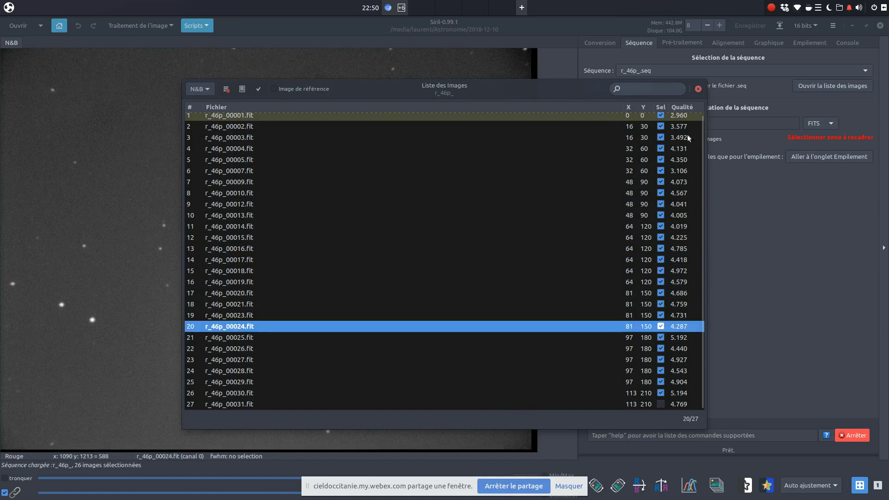
left_click(697, 89)
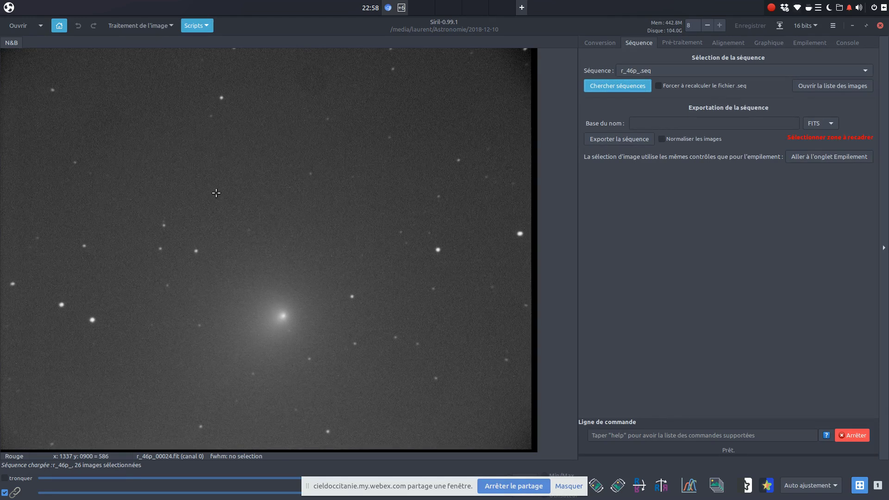
- Look at the available image bit depth options, 16 bits and 32 bits, keeping 16 bits
left_click(819, 24)
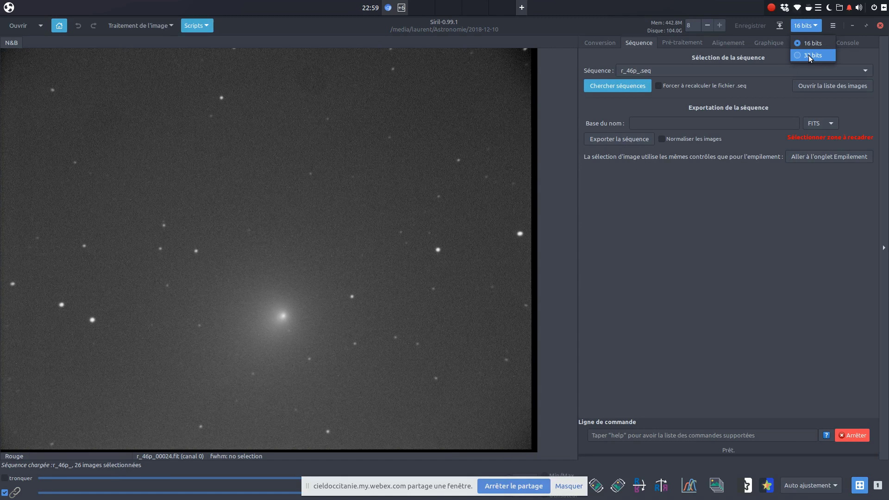
left_click(634, 255)
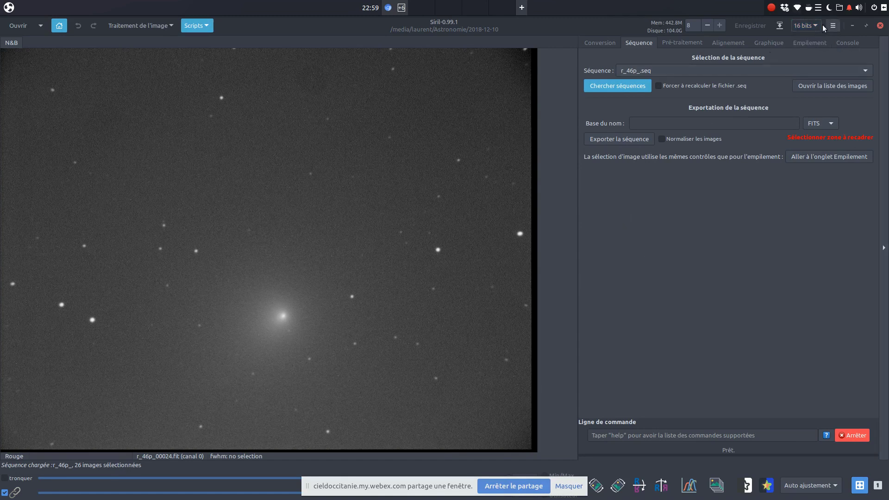
left_click(805, 26)
left_click(811, 49)
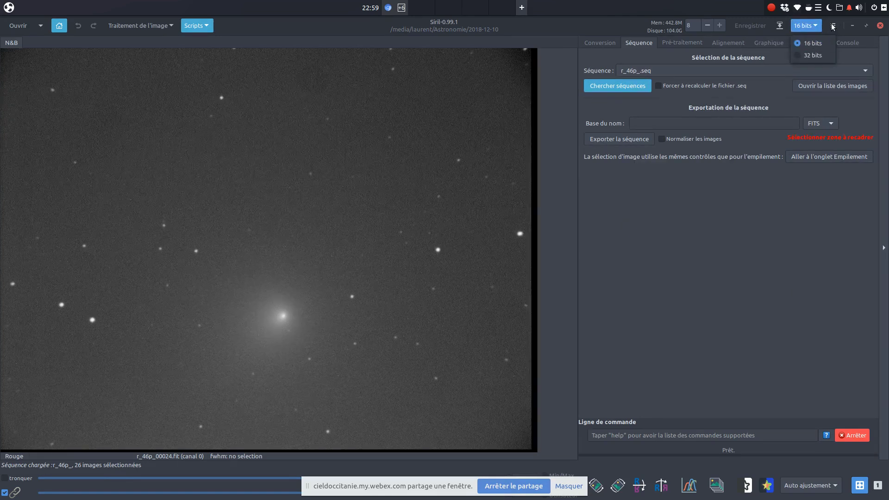
- Open the Siril preferences and look through the settings pages from Dématriçage FITS/SER to Divers
left_click(832, 26)
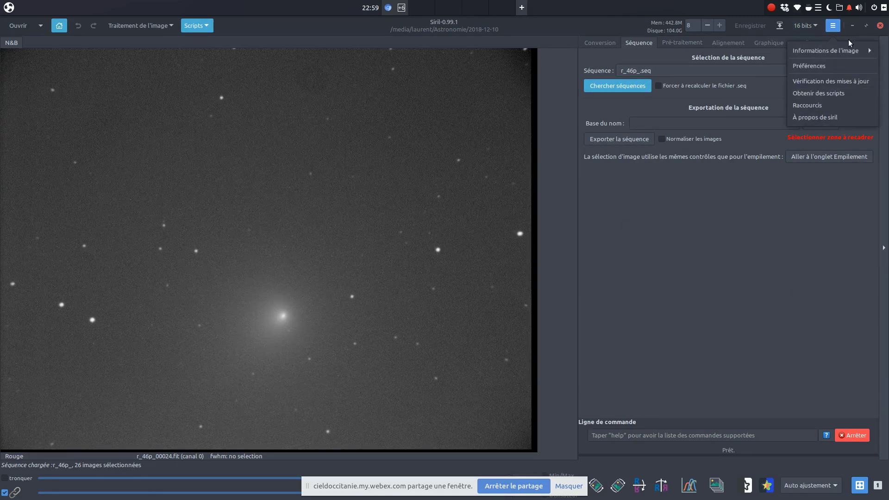
left_click(809, 66)
left_click(260, 162)
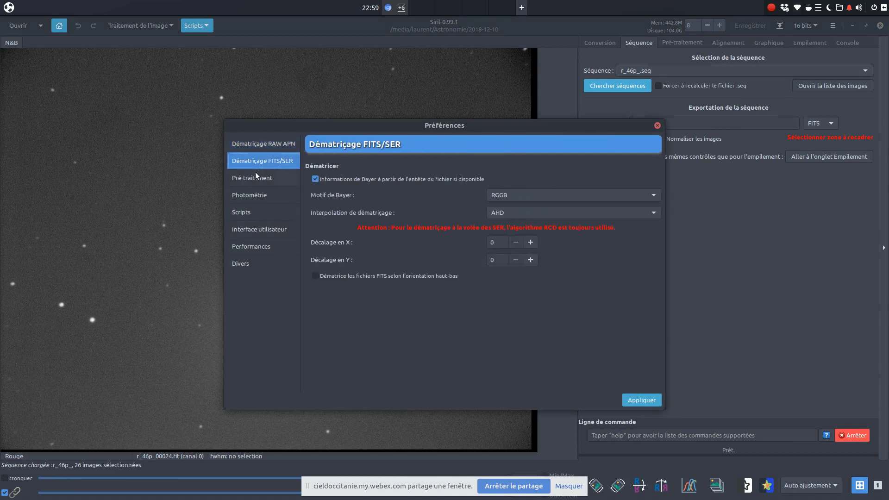
left_click(257, 178)
left_click(257, 212)
left_click(256, 229)
left_click(254, 265)
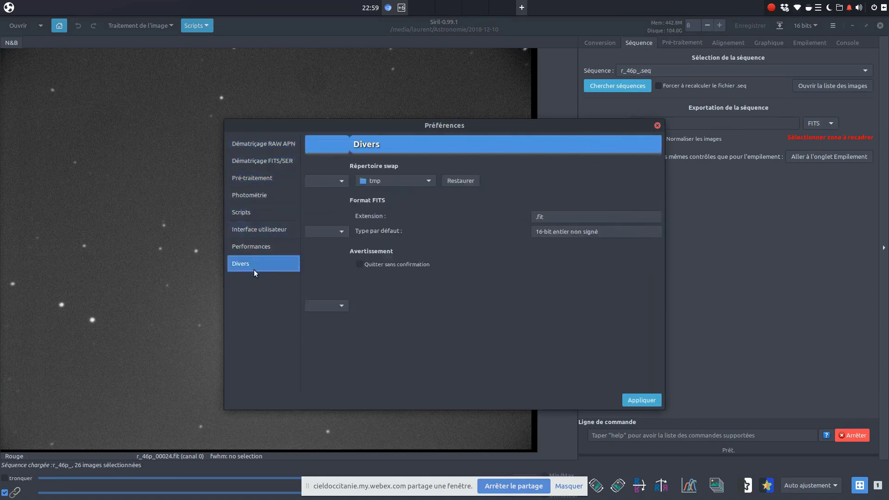
- Review the preferences pages in reverse order, from Performances back to Dématriçage RAW APN
left_click(251, 242)
left_click(249, 230)
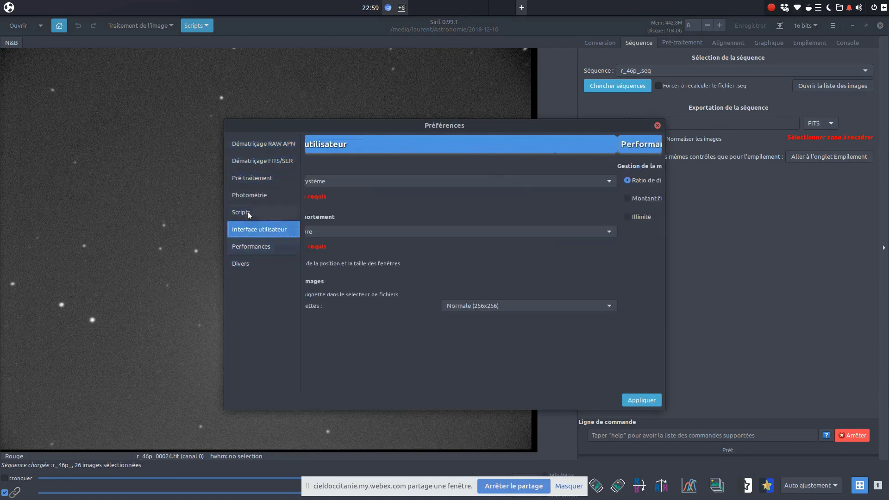
left_click(246, 213)
left_click(248, 194)
left_click(252, 179)
left_click(256, 161)
left_click(263, 140)
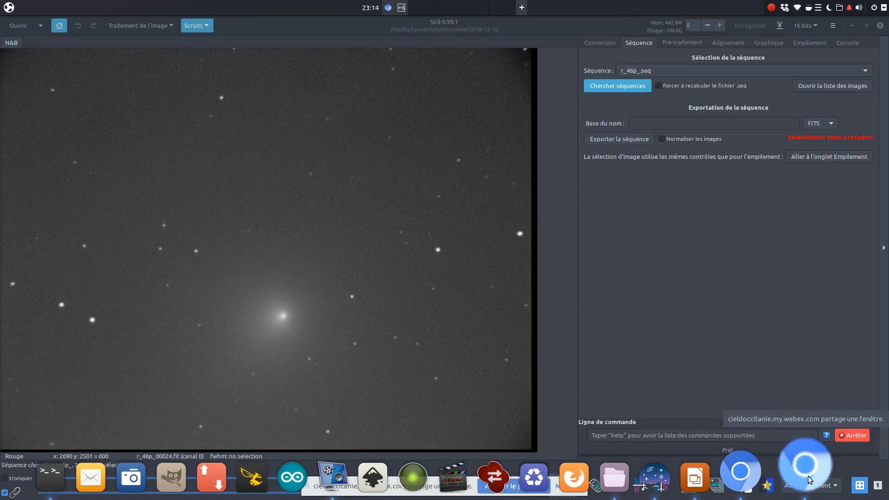
- Switch to the Webex meeting in Chromium, close its page and confirm leaving the site
left_click(808, 477)
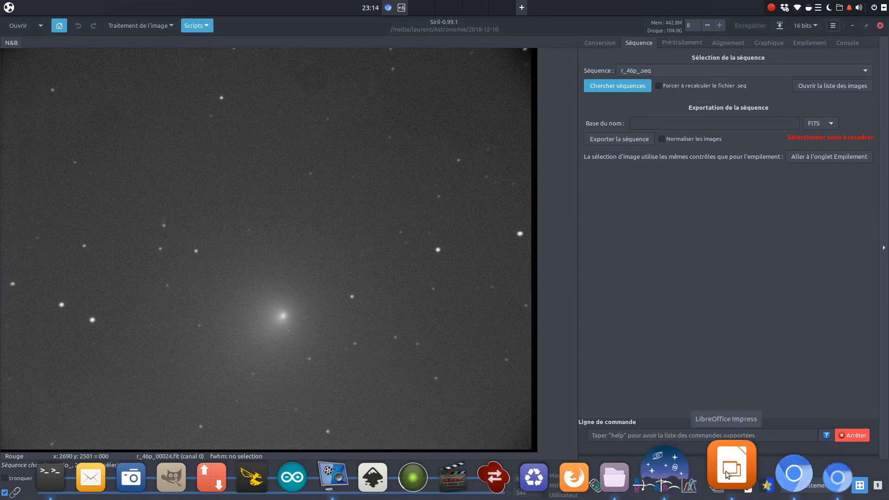
left_click(765, 475)
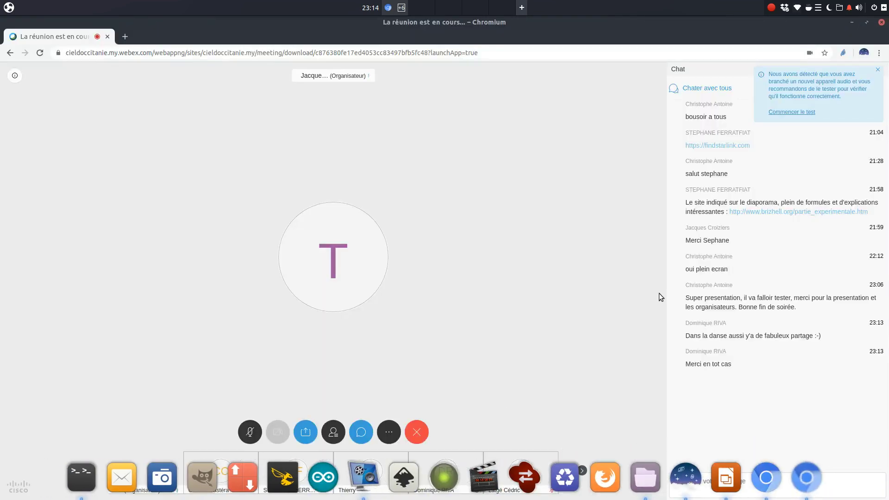
left_click(107, 37)
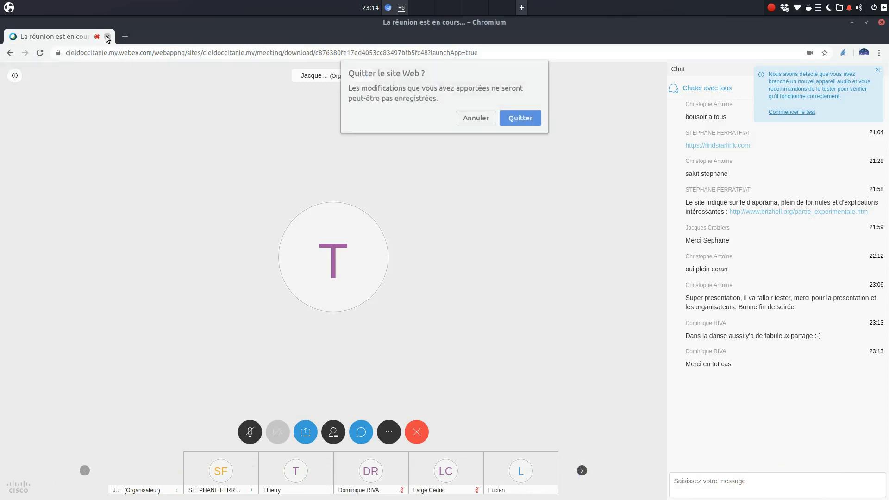
left_click(520, 118)
left_click(772, 9)
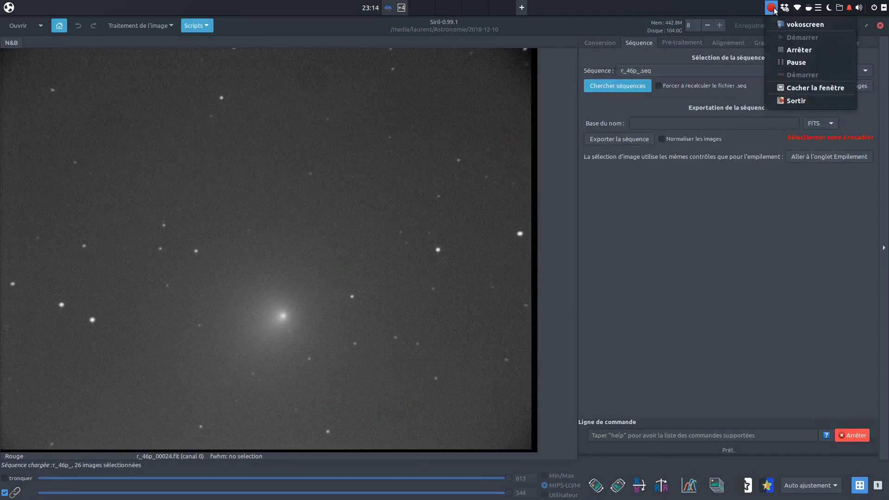